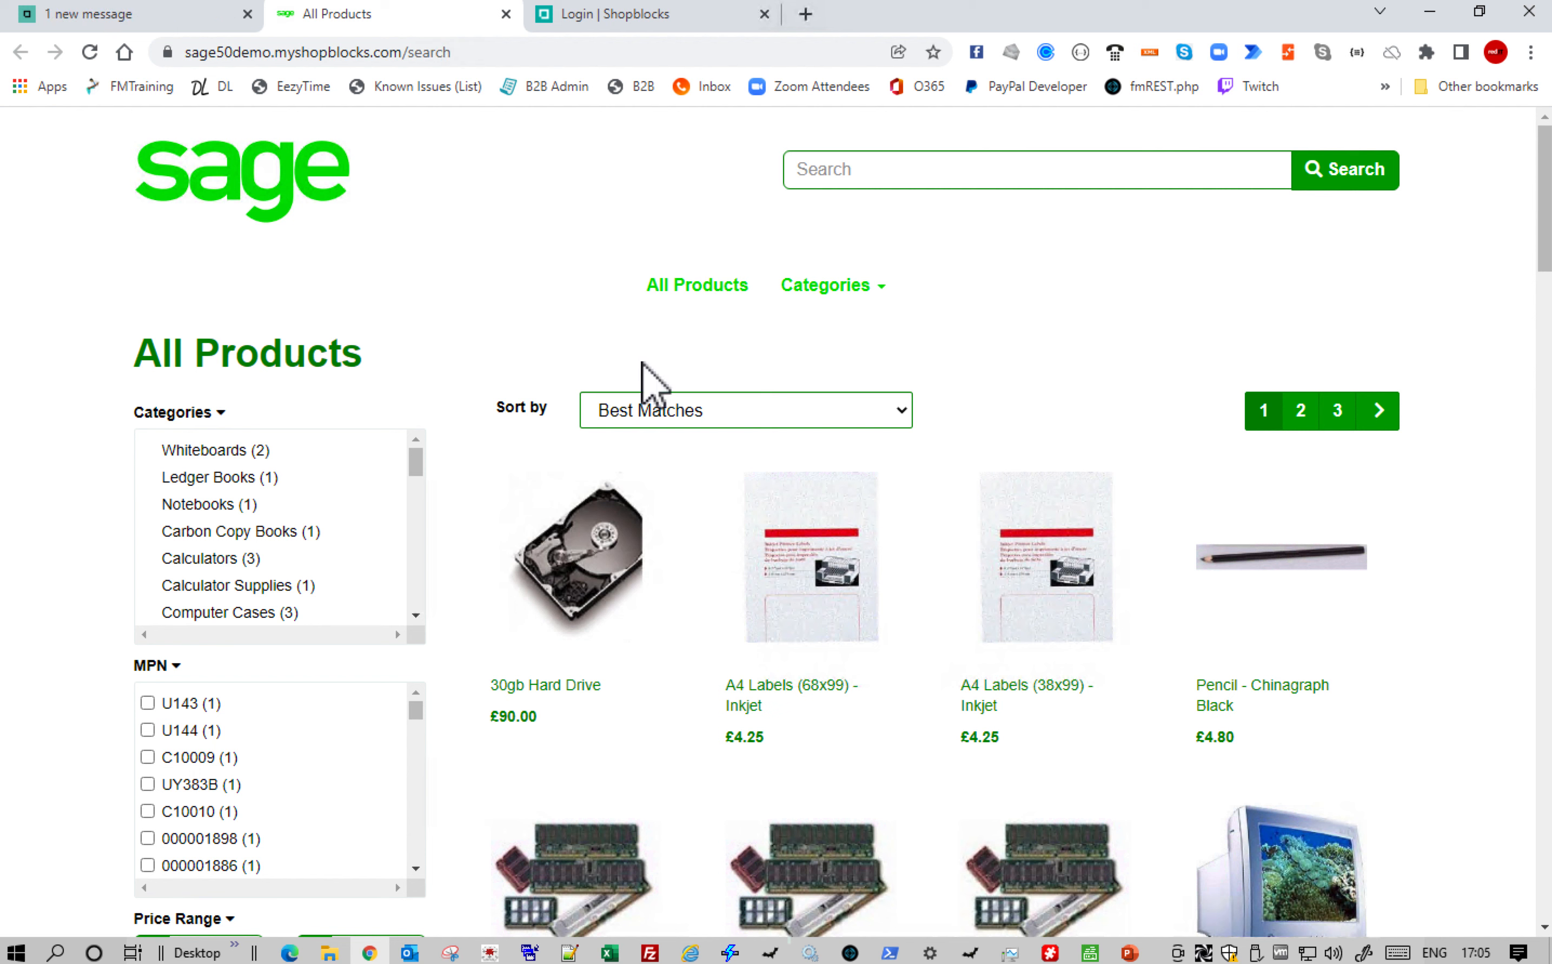
Find Whiteboard - Drywipe (1000 x 1500) in the Whiteboards category and add a quantity of 2 to the basket
{"action": "left_click", "coordinate": [238, 452]}
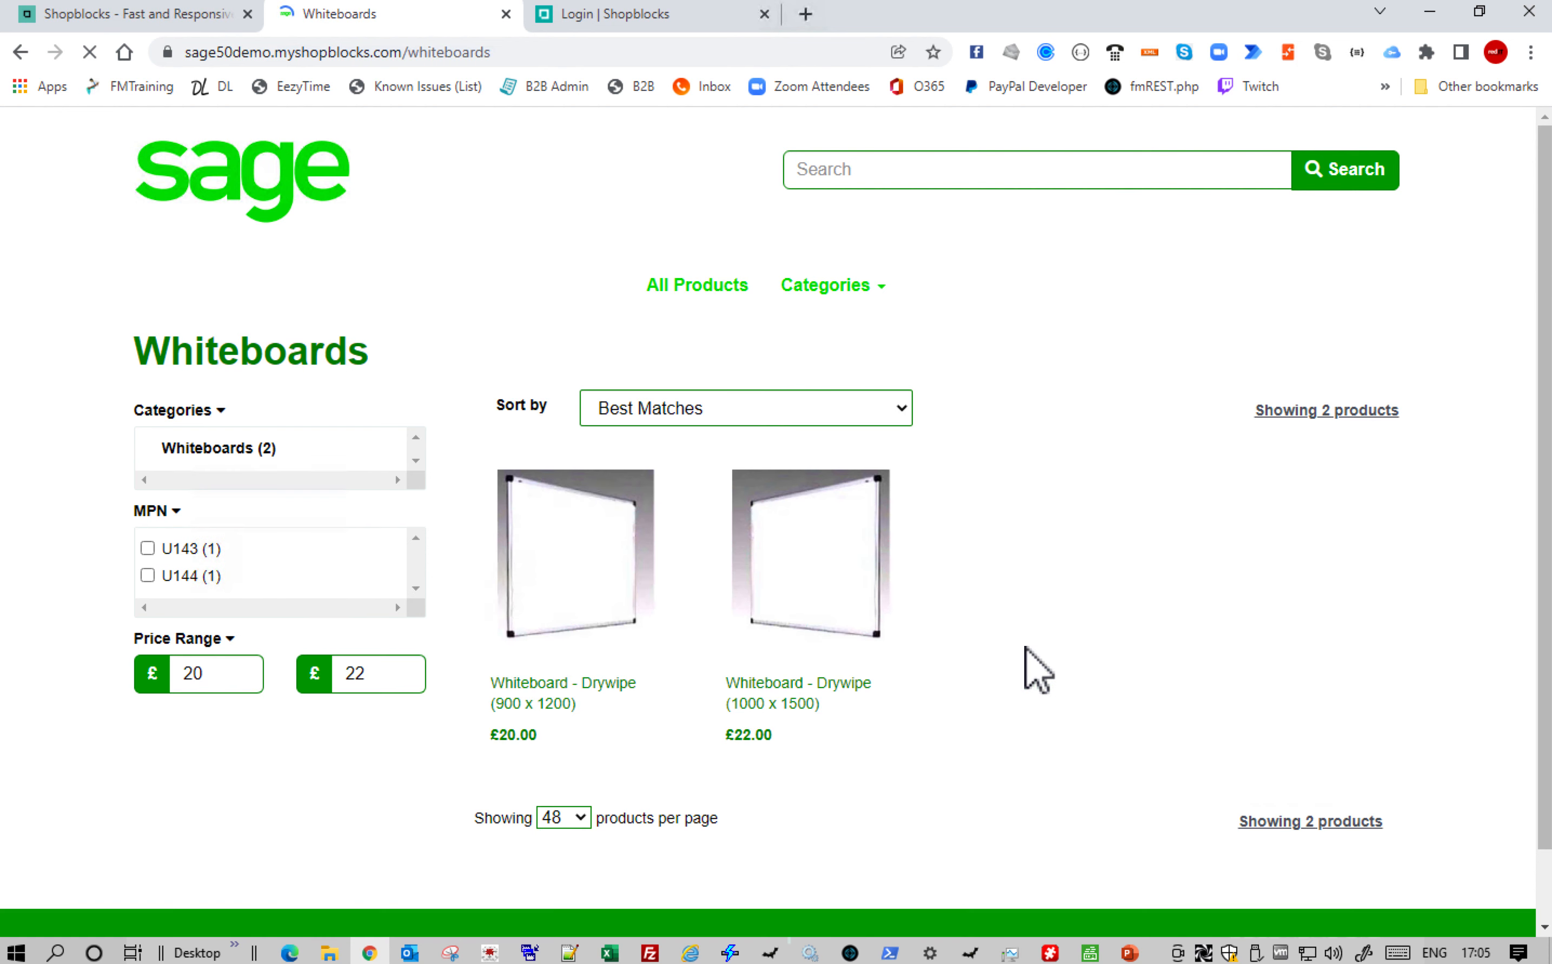
{"action": "left_click", "coordinate": [819, 690]}
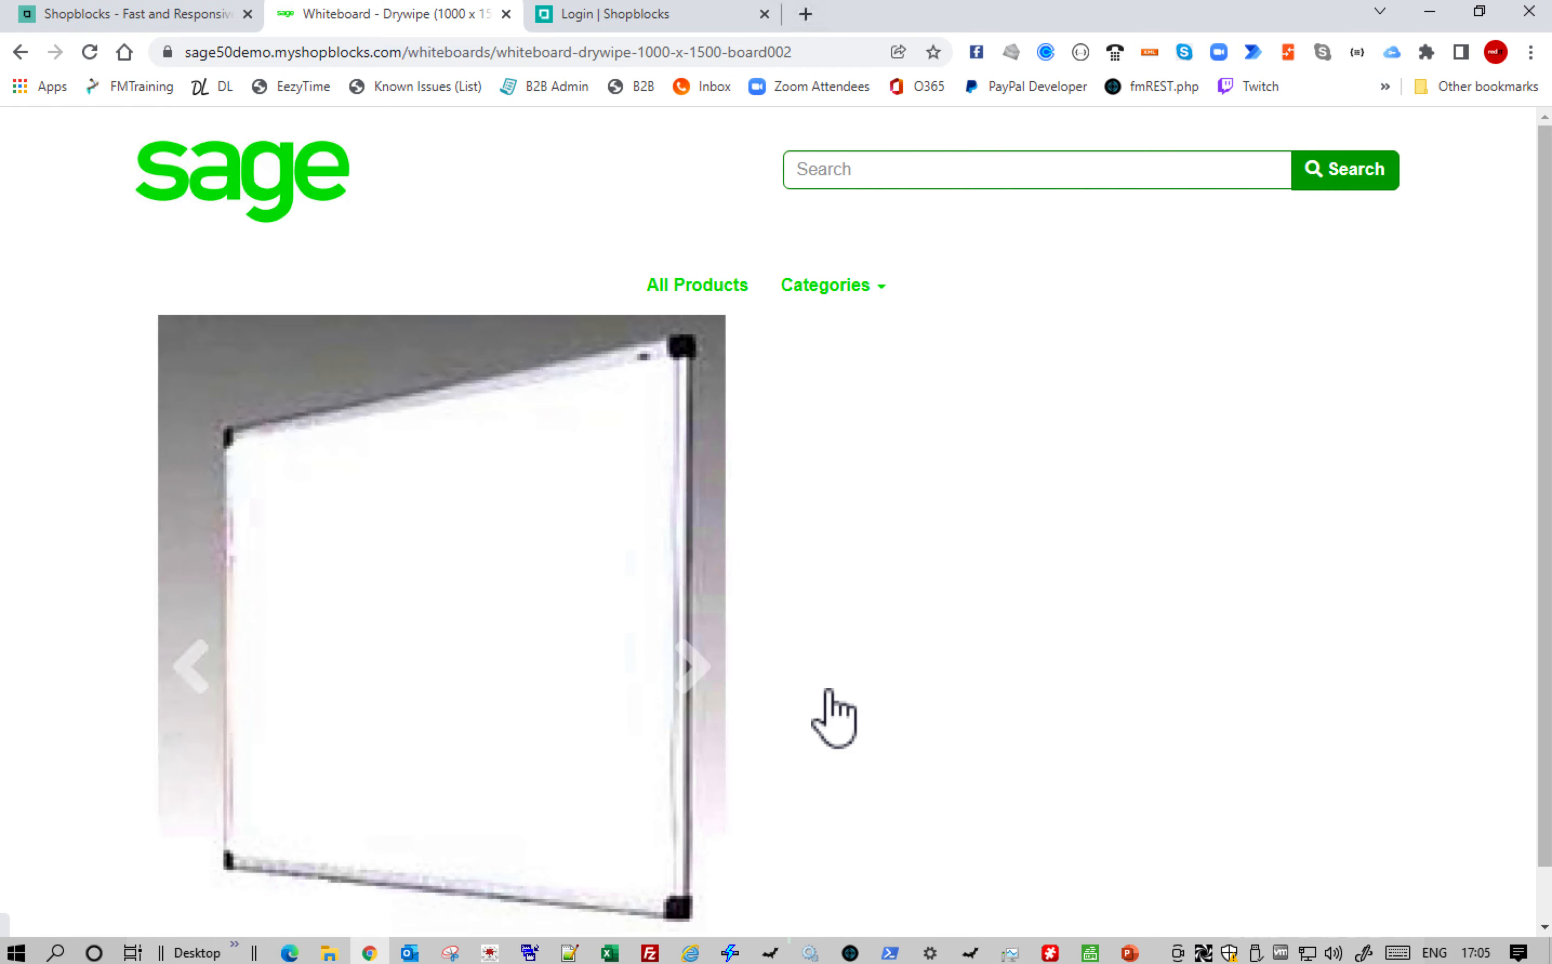
{"action": "left_click", "coordinate": [911, 738]}
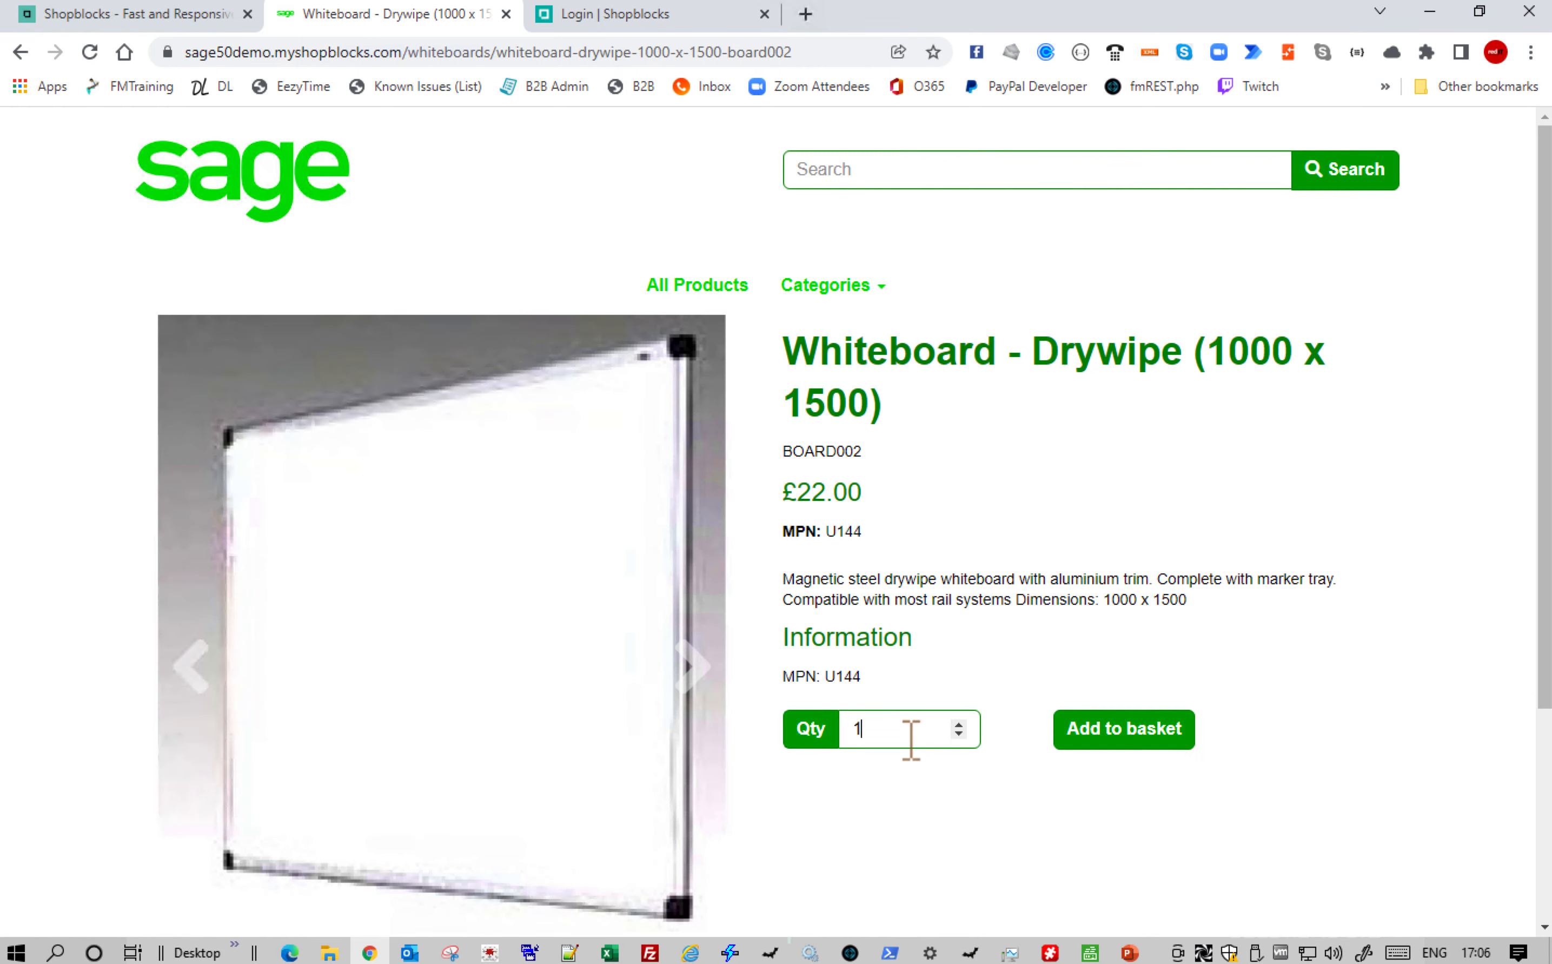
{"action": "left_click", "coordinate": [959, 727]}
{"action": "left_click", "coordinate": [1090, 736]}
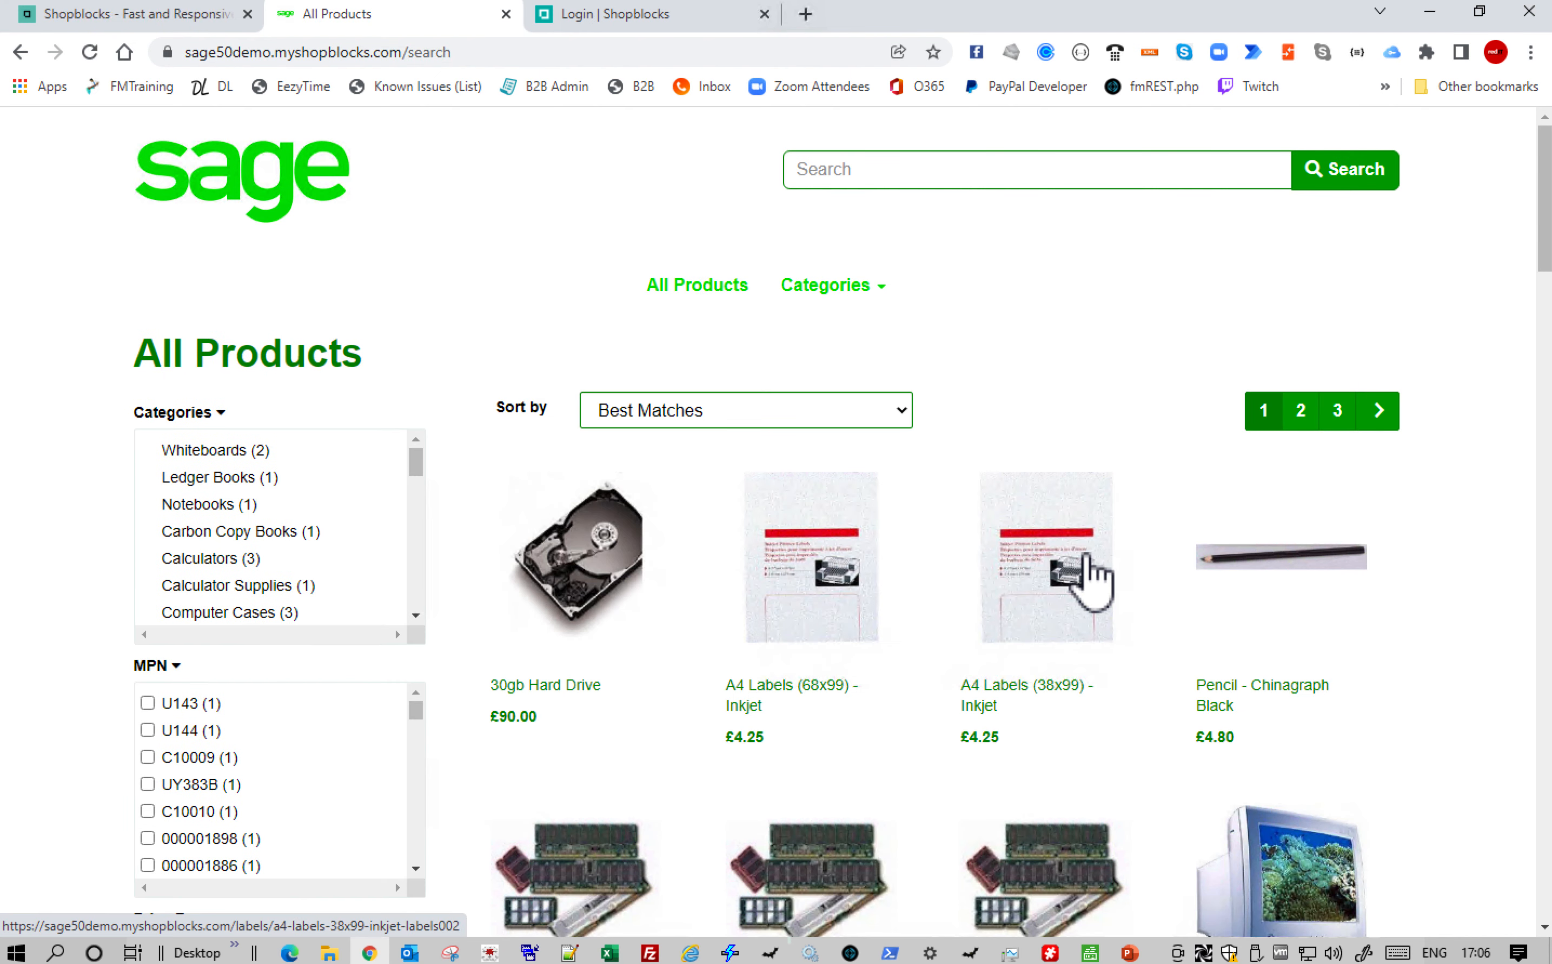
Find Calculator - Desktop (Printing) in the Calculators category and add one to the basket
{"action": "left_click", "coordinate": [229, 559]}
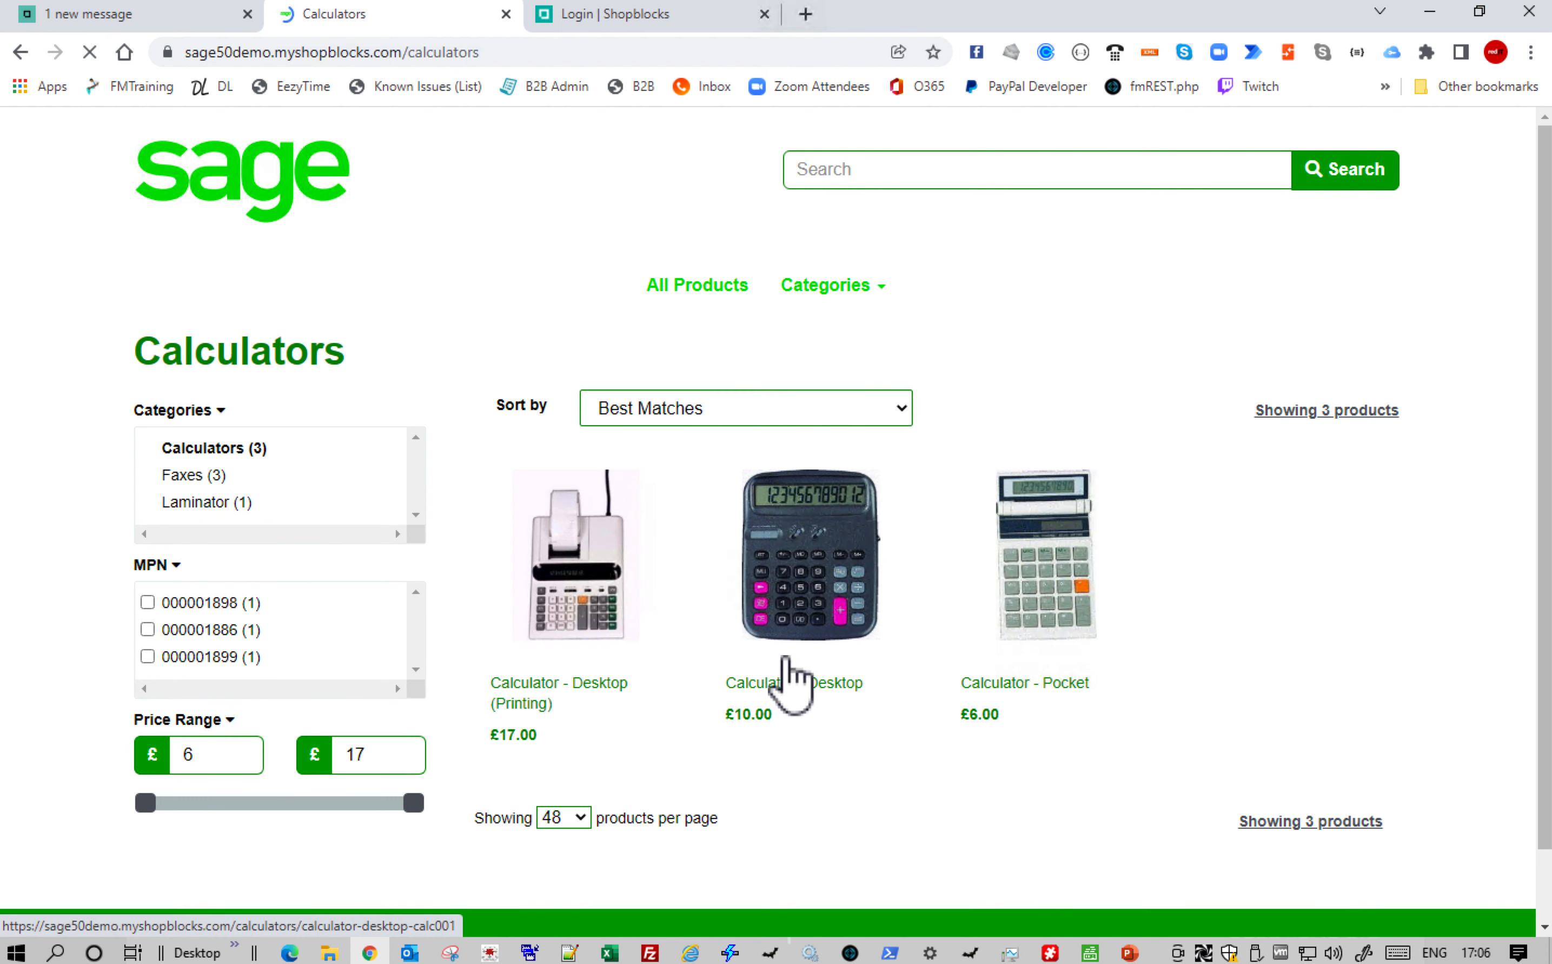
{"action": "left_click", "coordinate": [578, 692]}
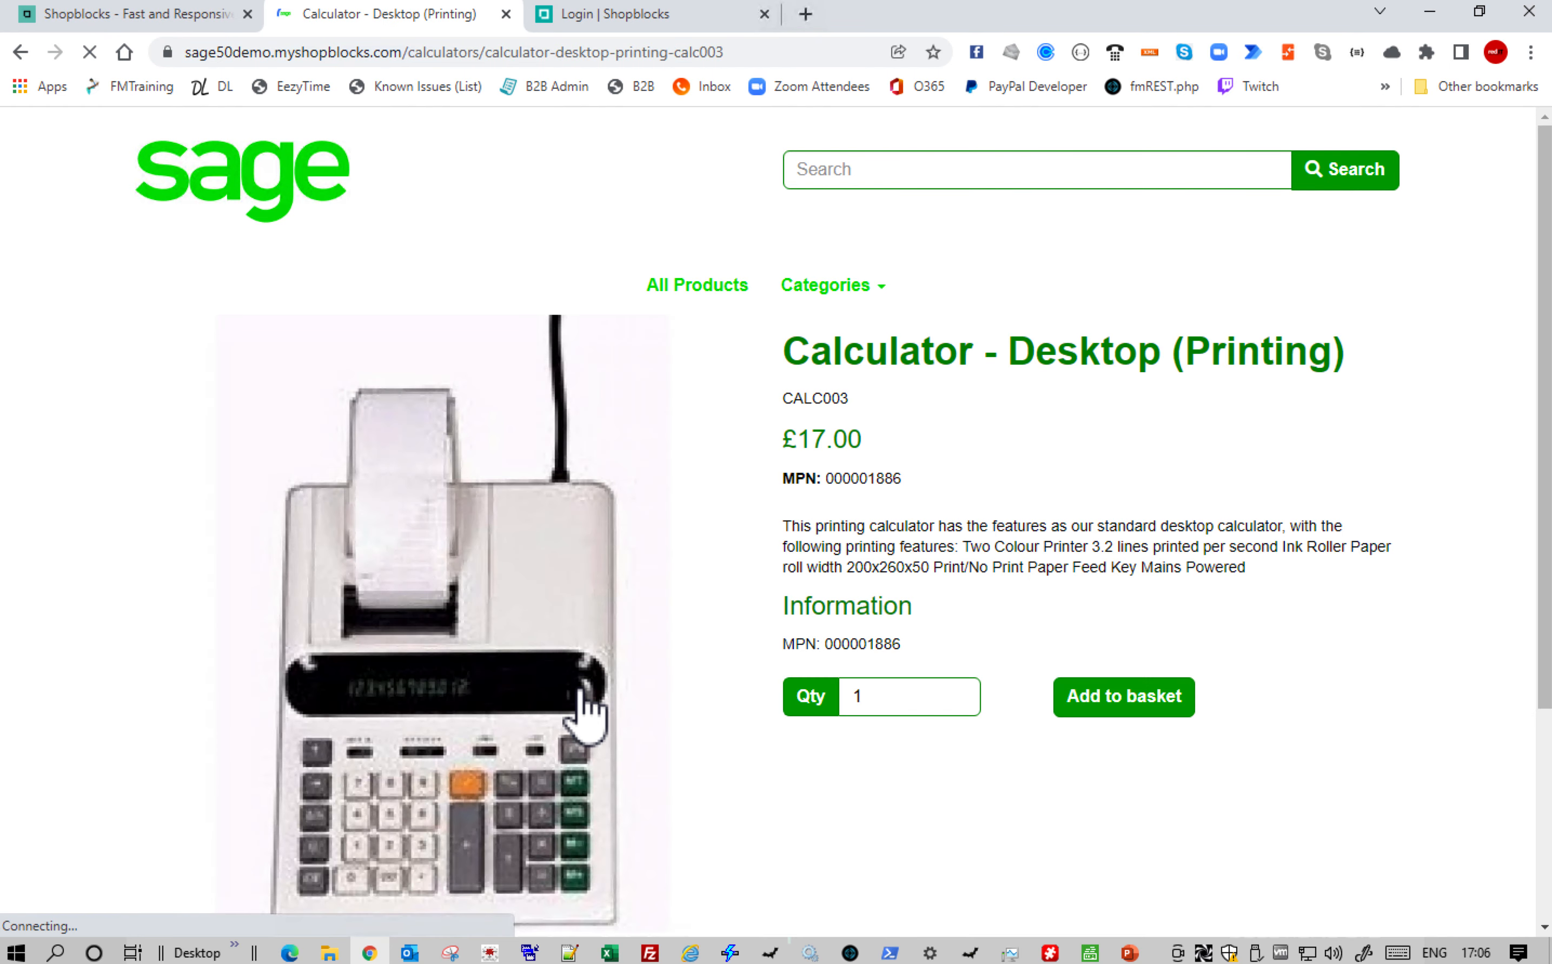
{"action": "left_click", "coordinate": [1109, 699]}
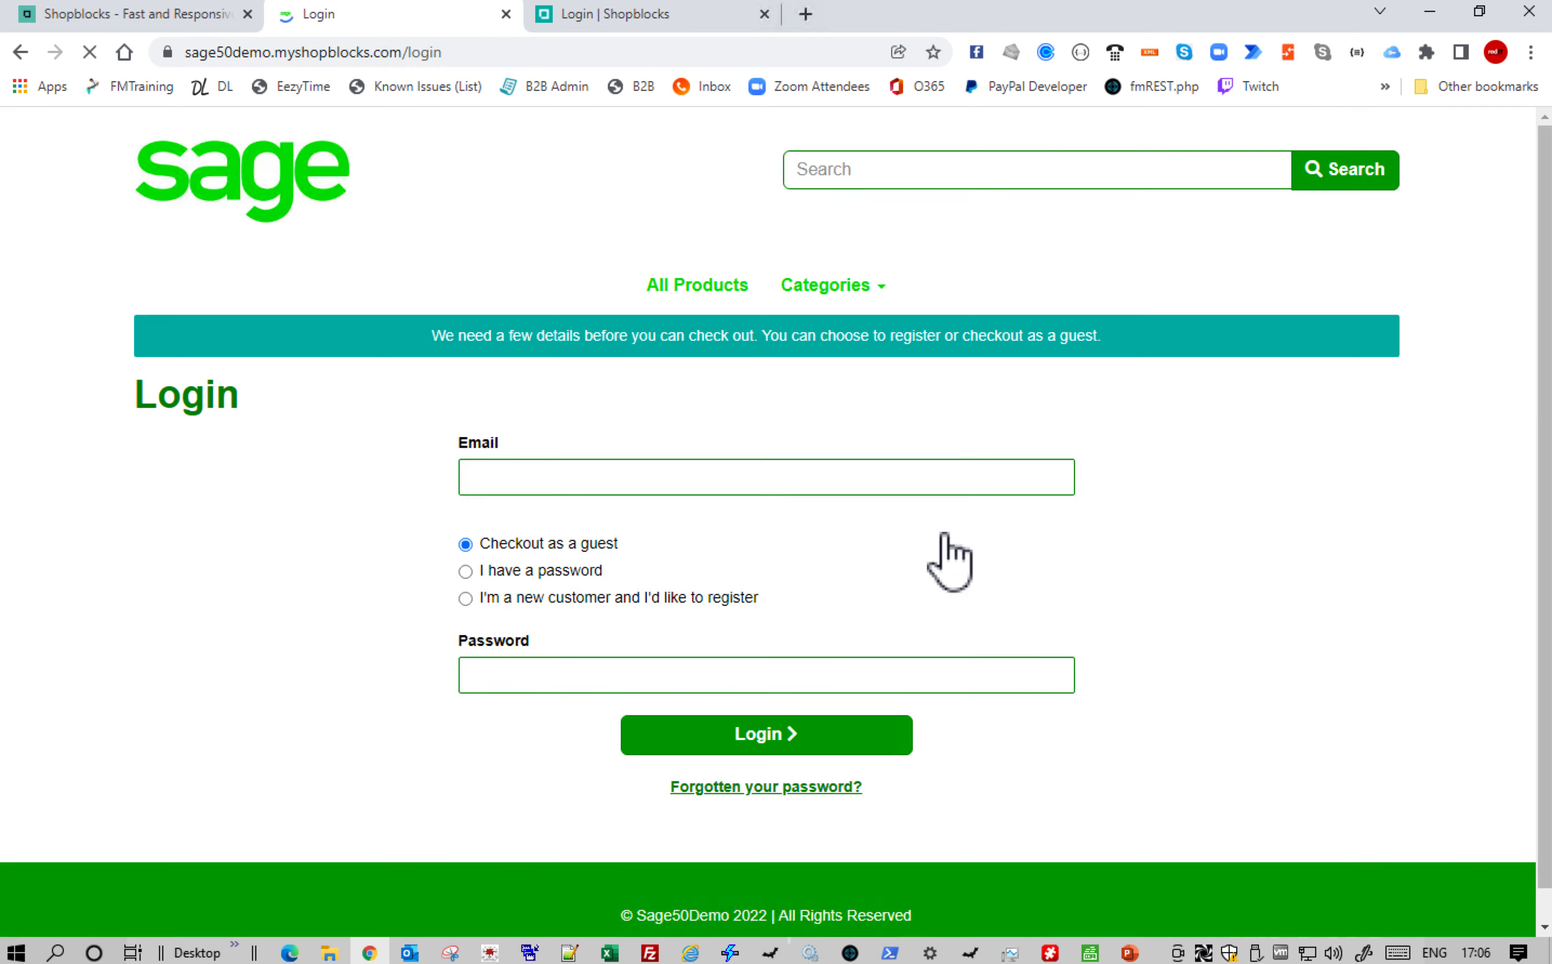
Log in as an existing customer with a password and continue from the basket through delivery to checkout
{"action": "left_click", "coordinate": [579, 570]}
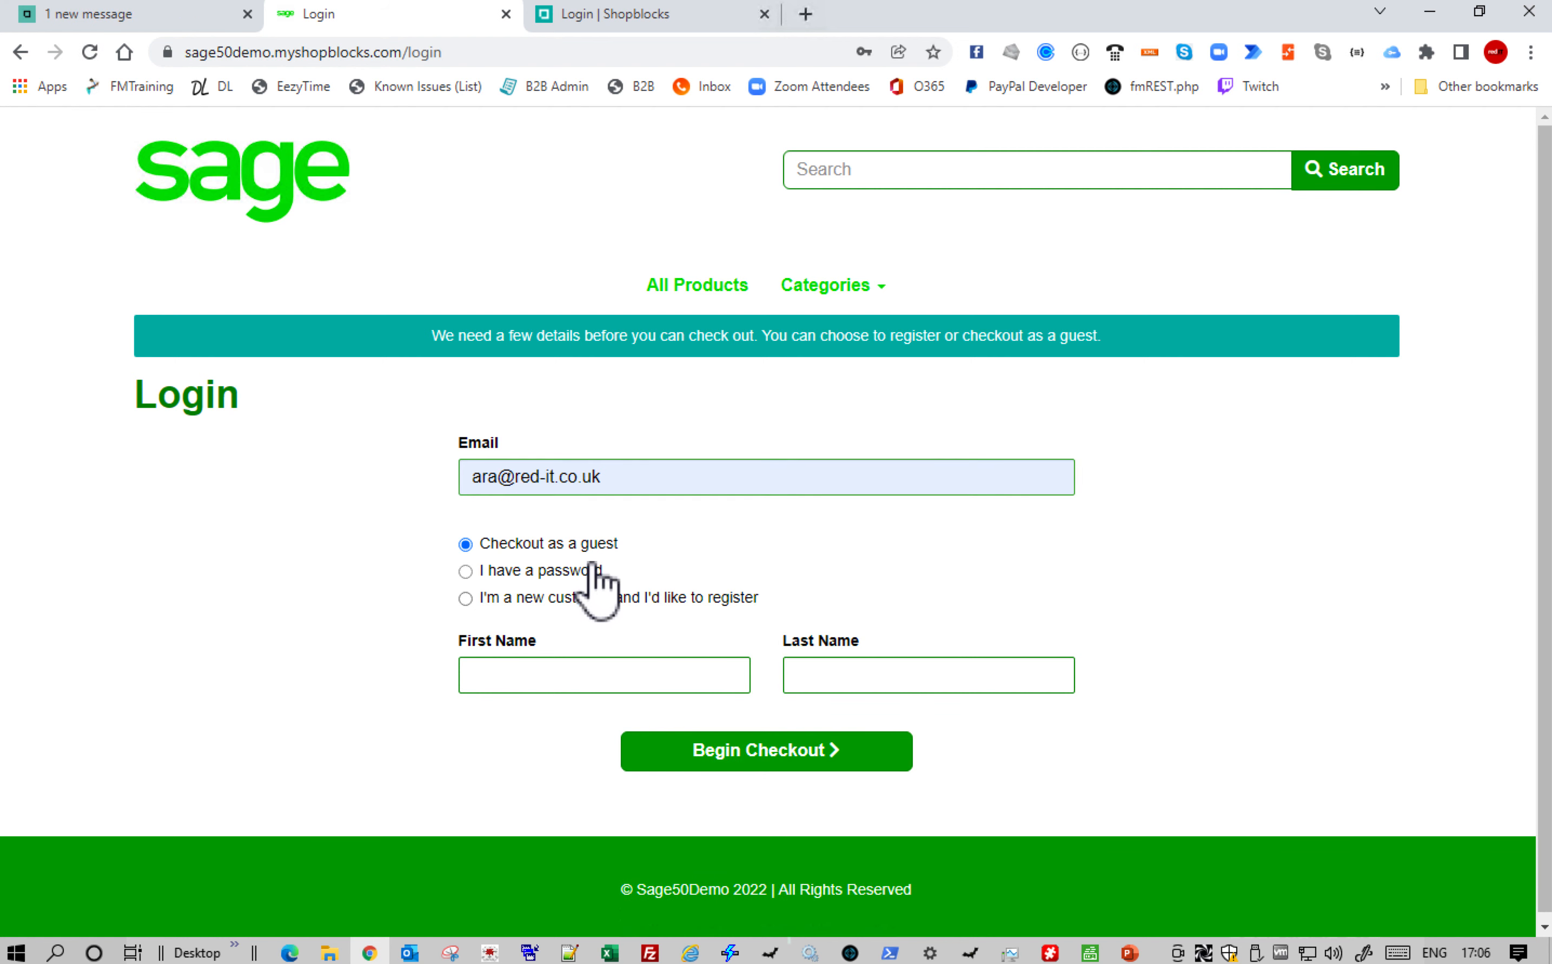
{"action": "left_click", "coordinate": [783, 733]}
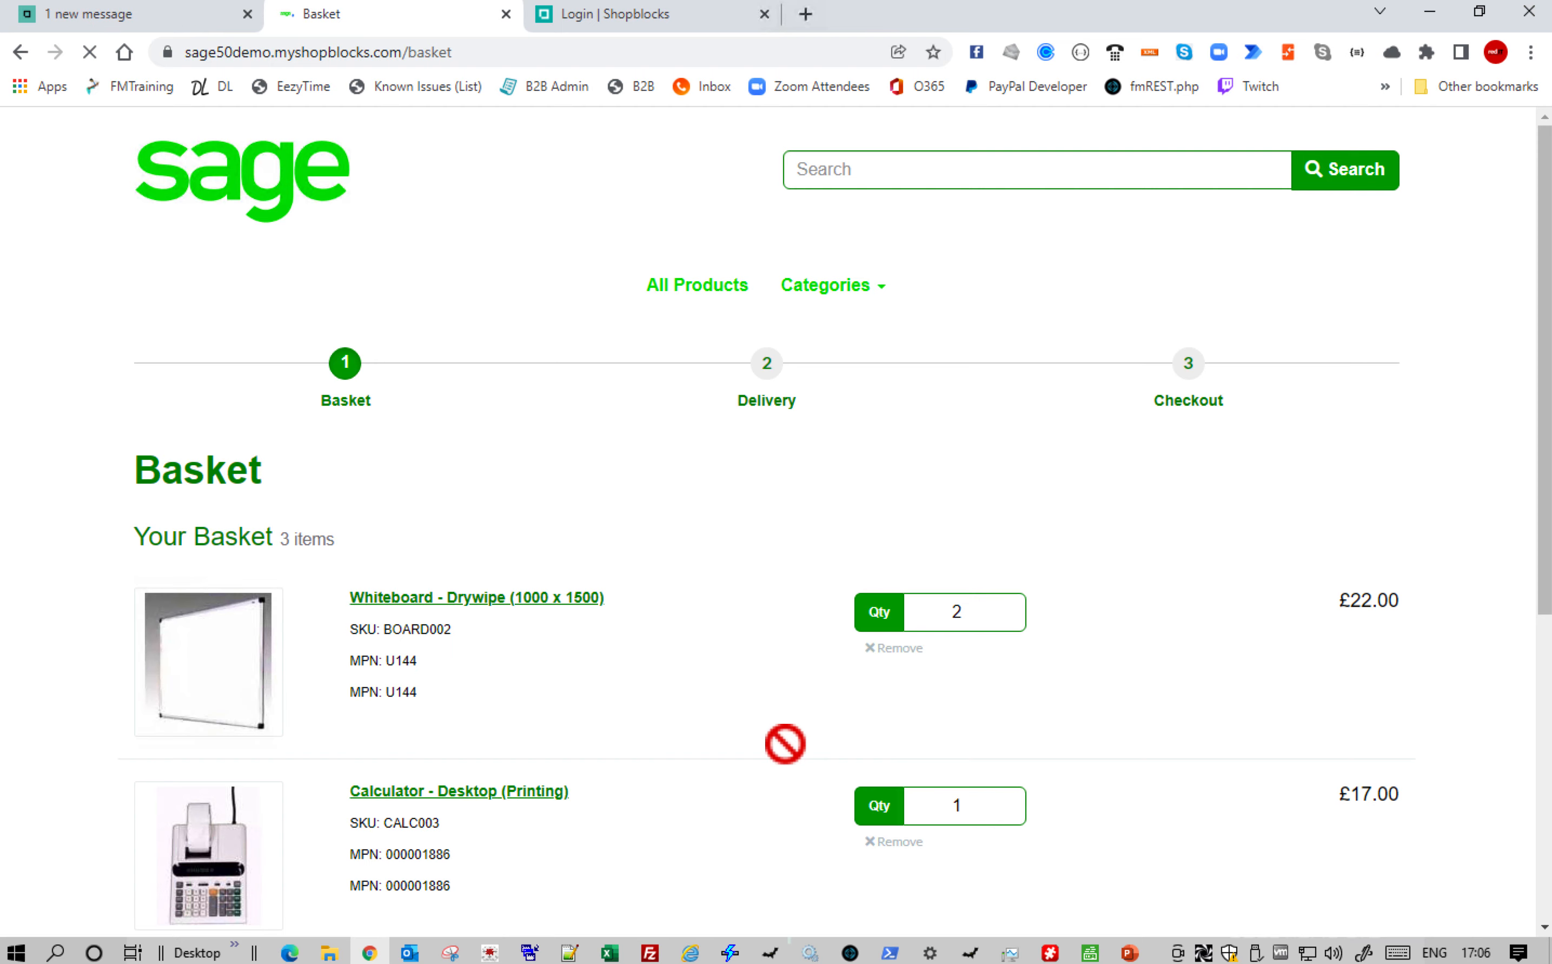
{"action": "scroll", "coordinate": [784, 743], "scroll_direction": "down", "scroll_amount": 8}
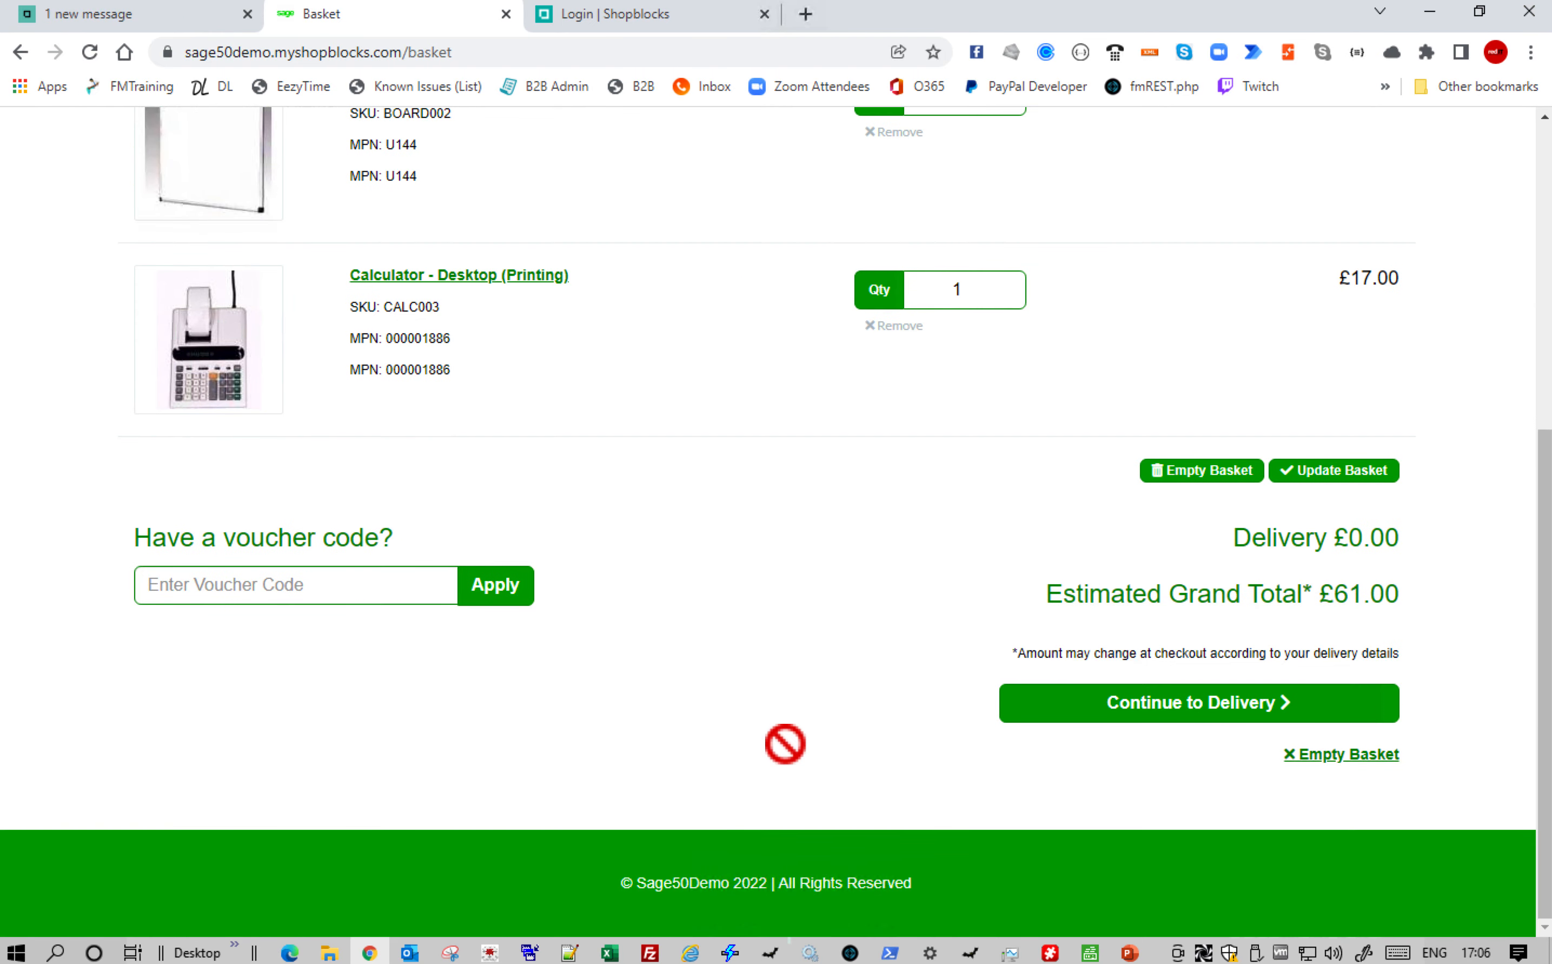
{"action": "left_click", "coordinate": [1121, 707]}
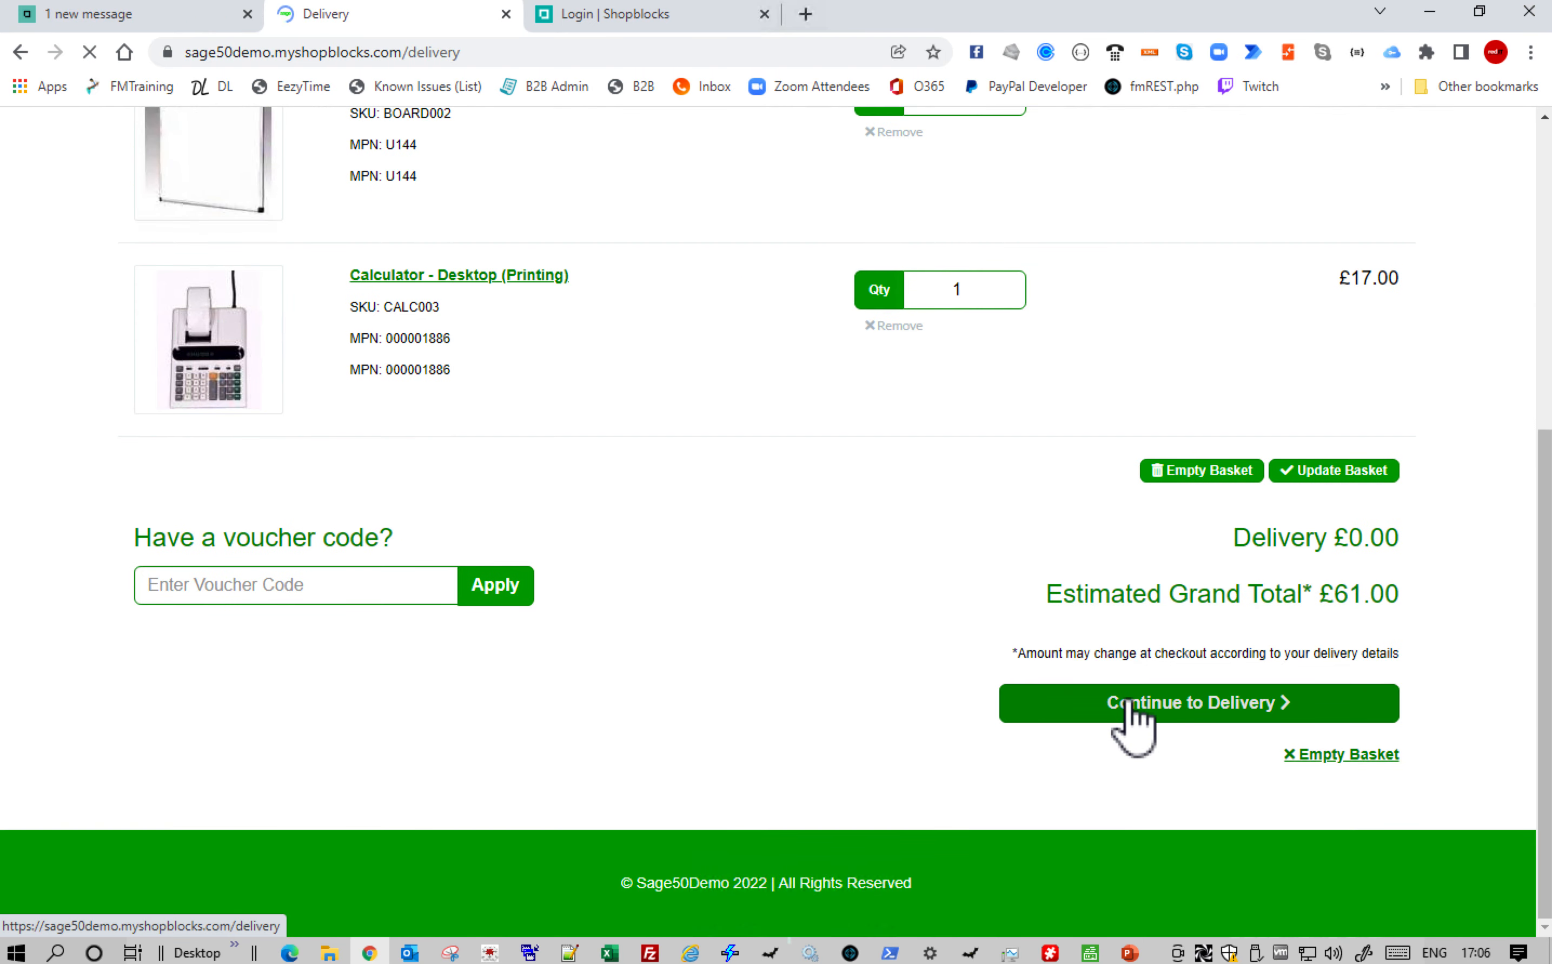
{"action": "left_click", "coordinate": [1133, 699]}
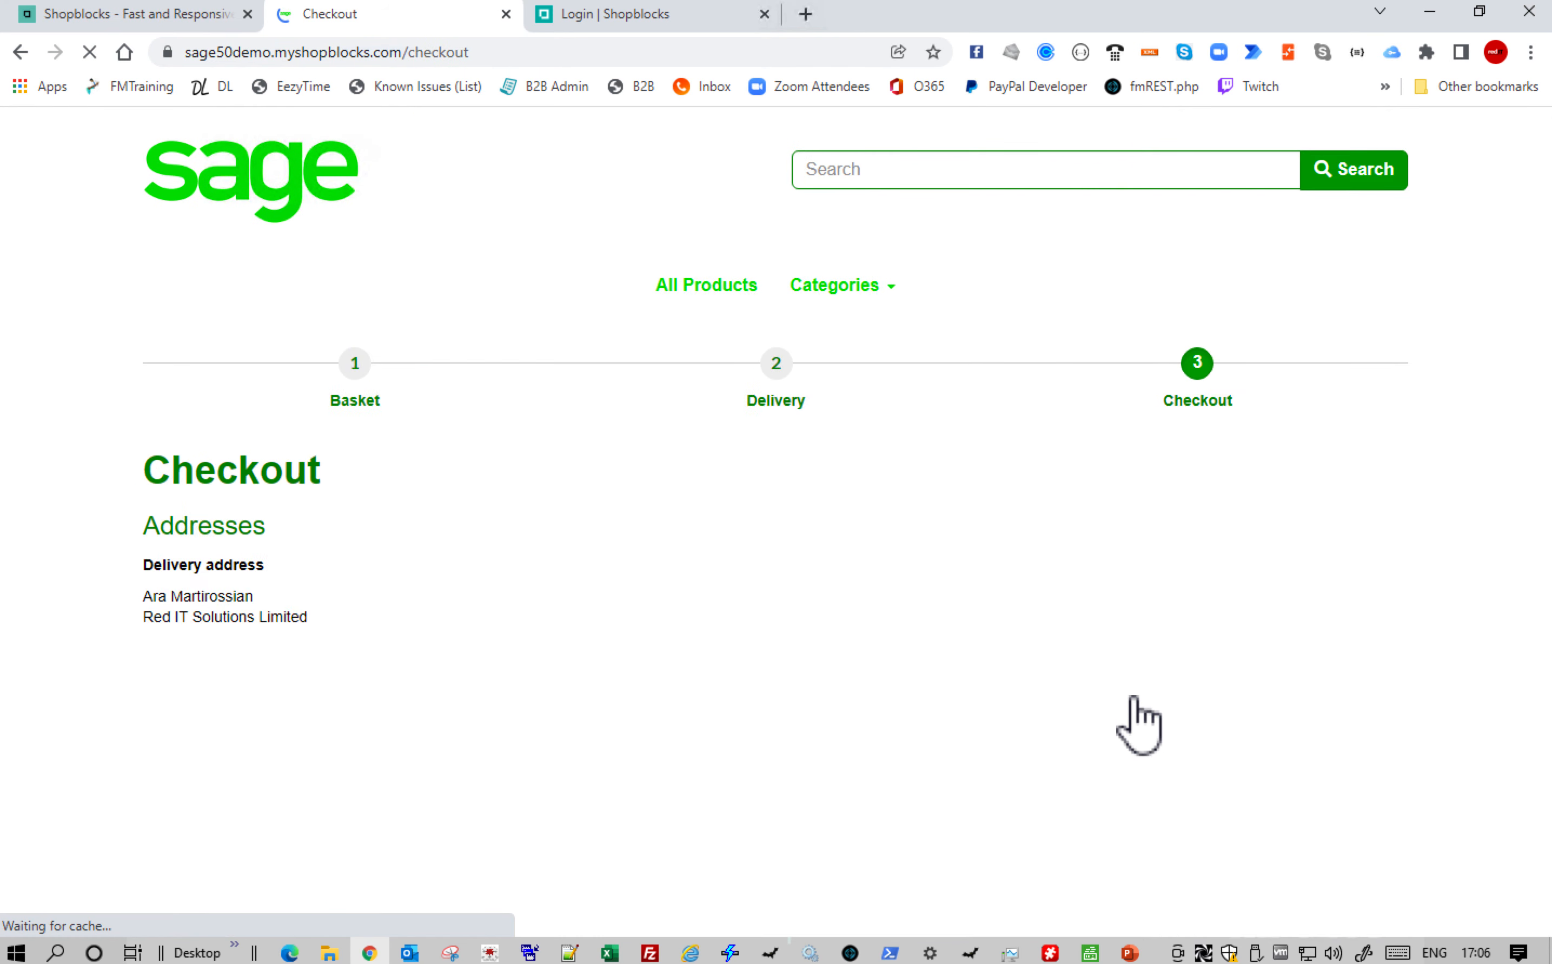
Accept the Sage50Demo terms and conditions and confirm the order with Cash as the payment method
{"action": "scroll", "coordinate": [1138, 723], "scroll_direction": "down", "scroll_amount": 5}
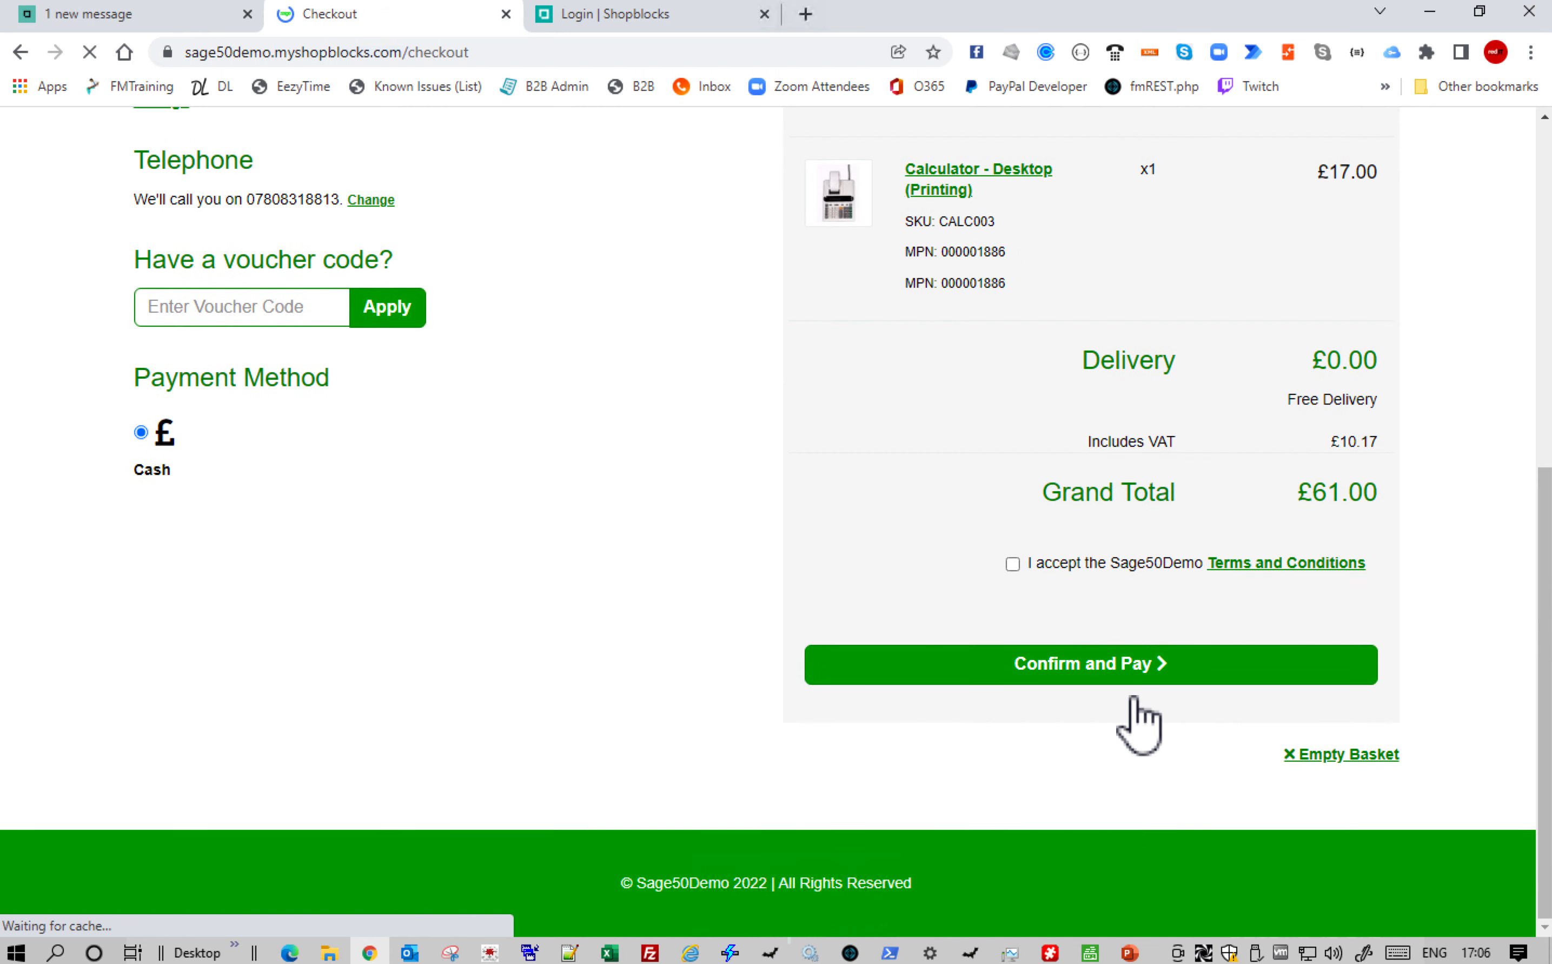
{"action": "left_click", "coordinate": [1013, 564]}
{"action": "left_click", "coordinate": [1096, 673]}
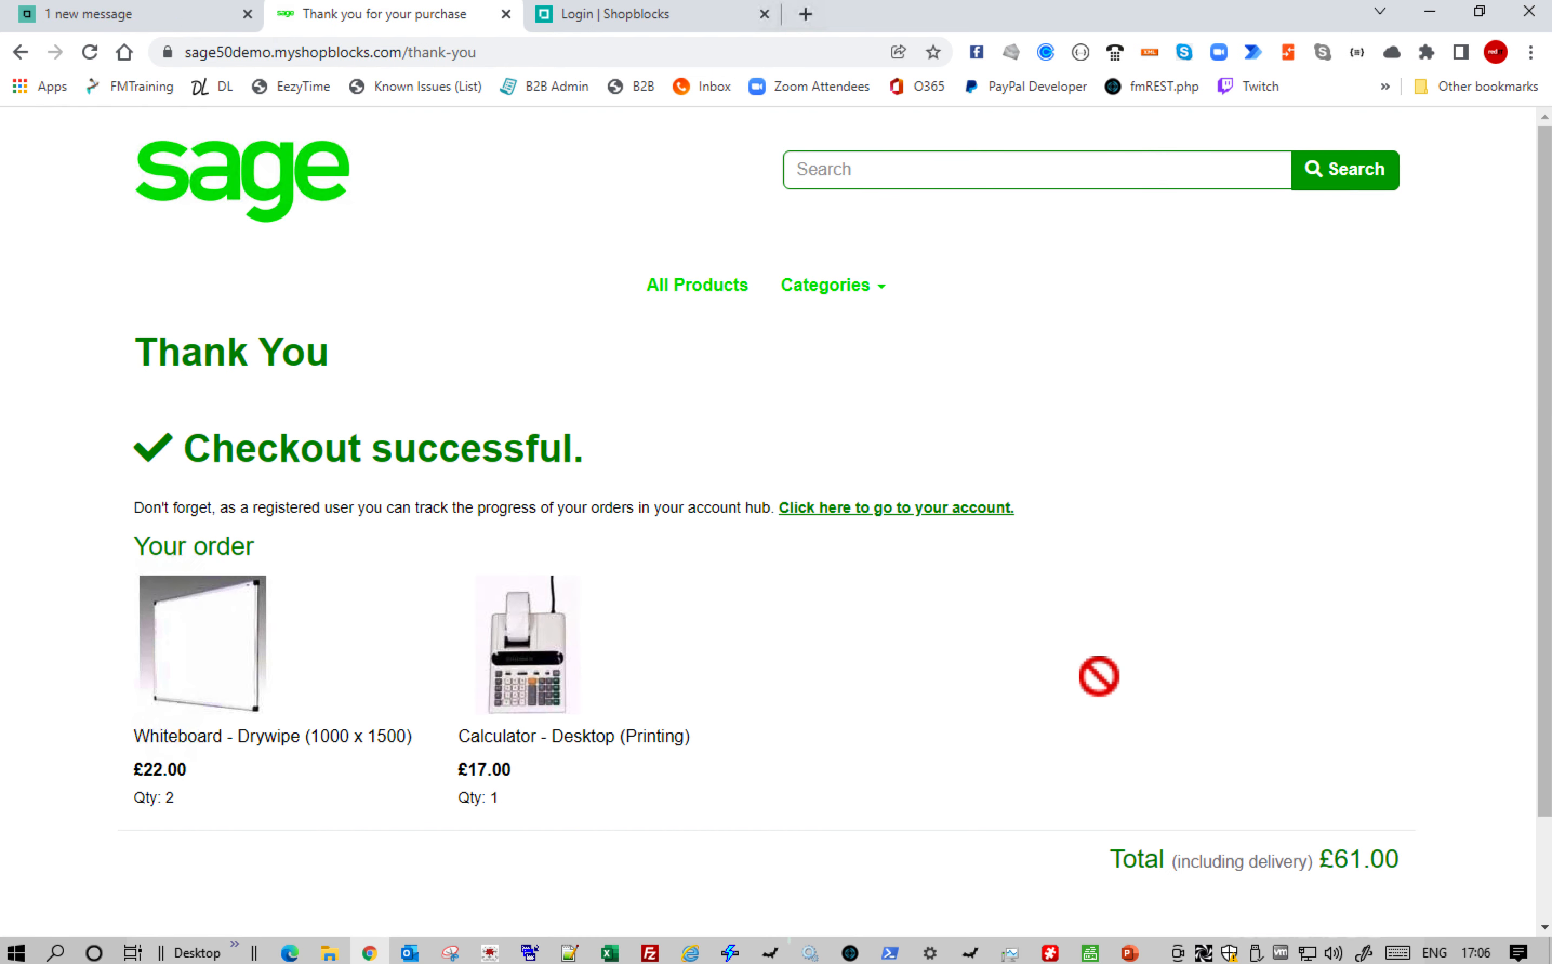
{"action": "scroll", "coordinate": [1098, 675], "scroll_direction": "down", "scroll_amount": 2}
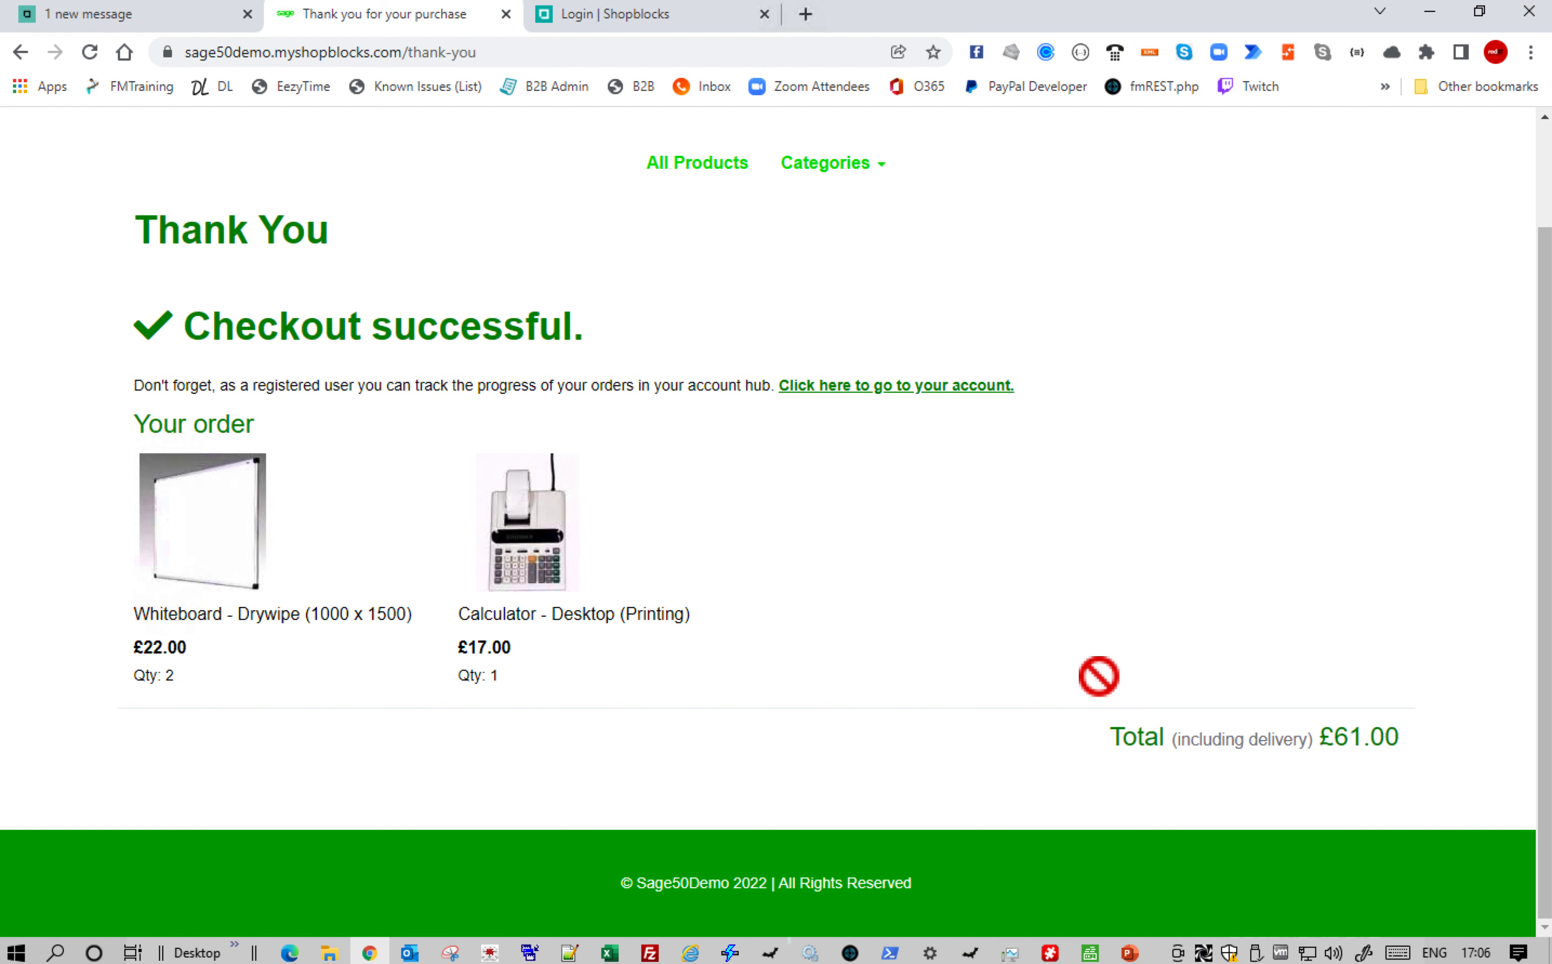
Log in to the Shopblocks admin site with the saved credentials and open the installed Sage plugin's settings
{"action": "left_click", "coordinate": [657, 21]}
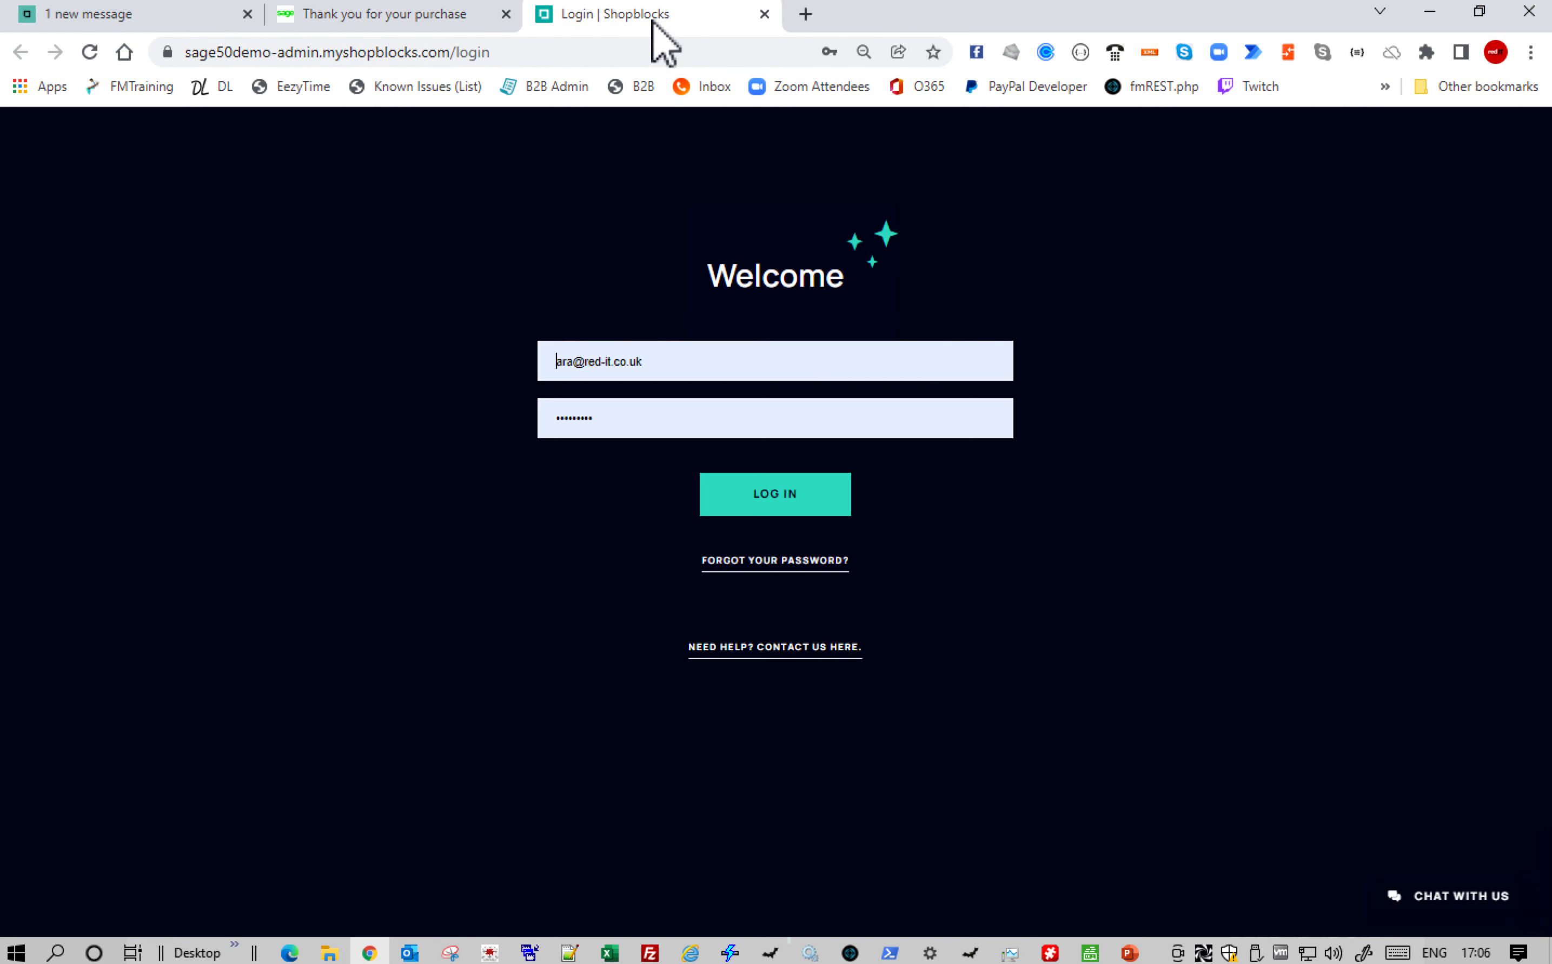
{"action": "left_click", "coordinate": [766, 497]}
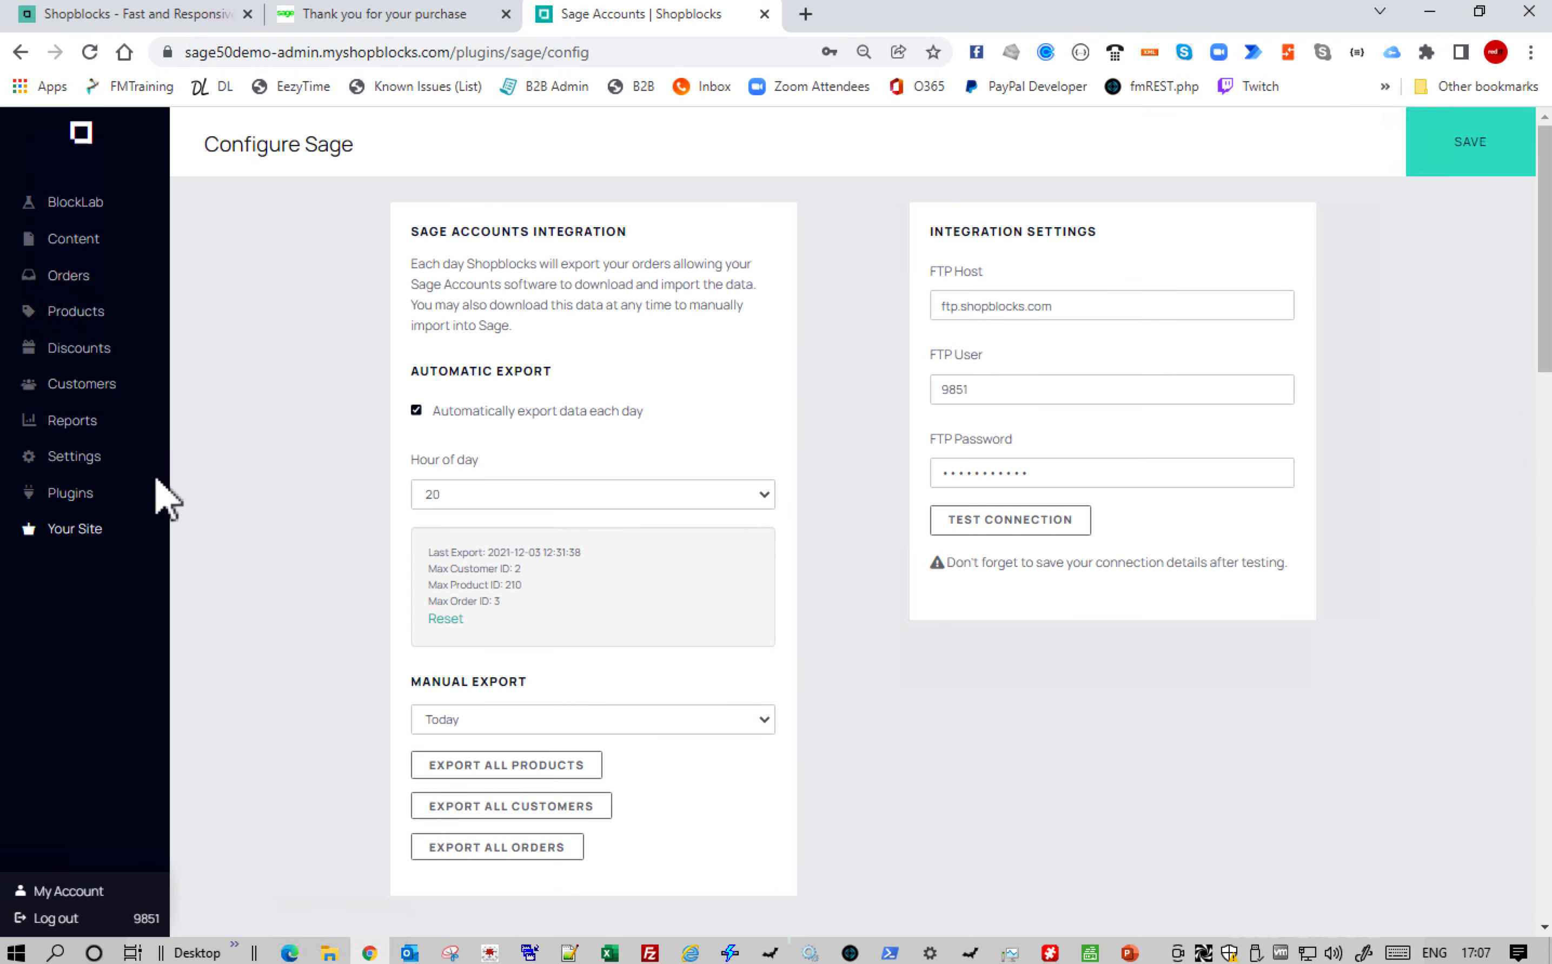
{"action": "left_click", "coordinate": [81, 493]}
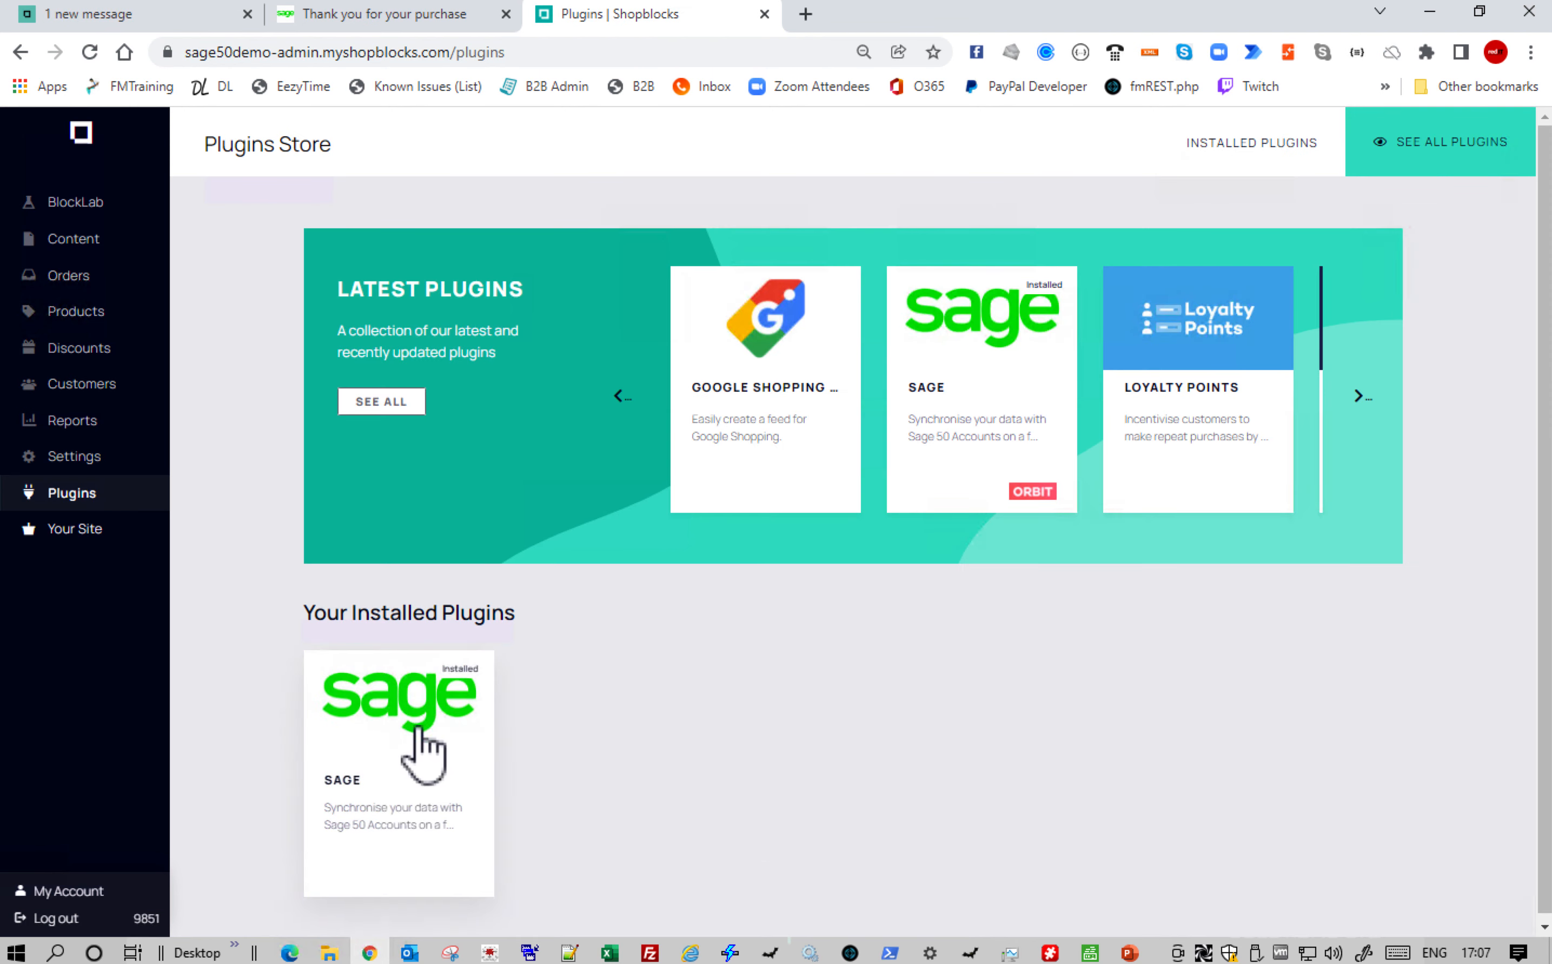
{"action": "left_click", "coordinate": [418, 729]}
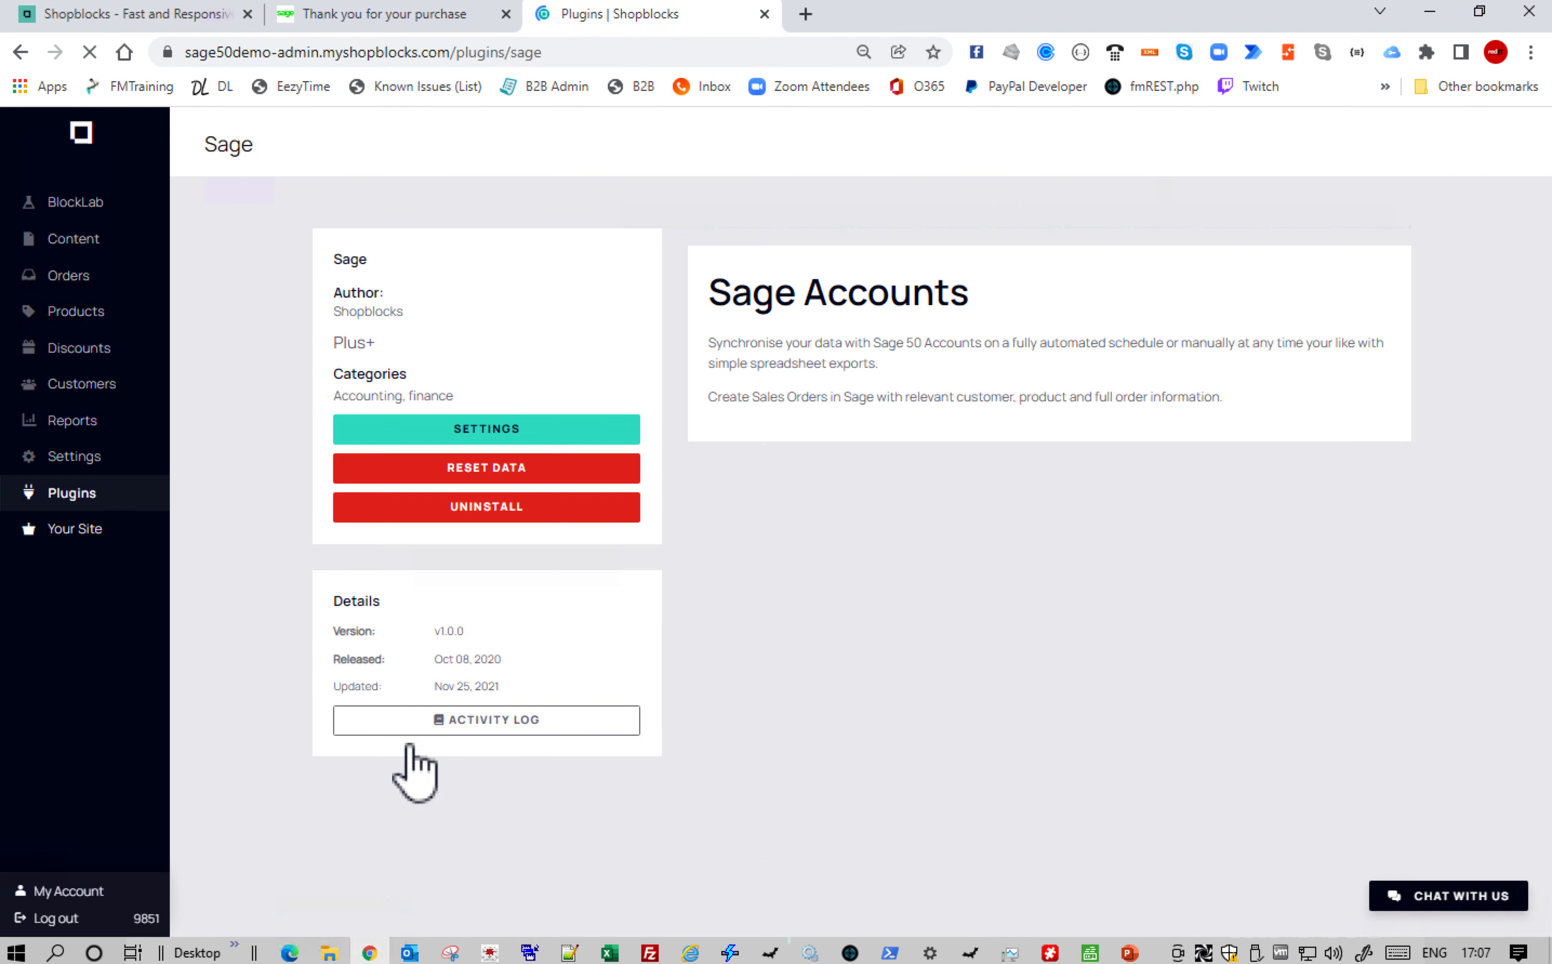
{"action": "left_click", "coordinate": [475, 434]}
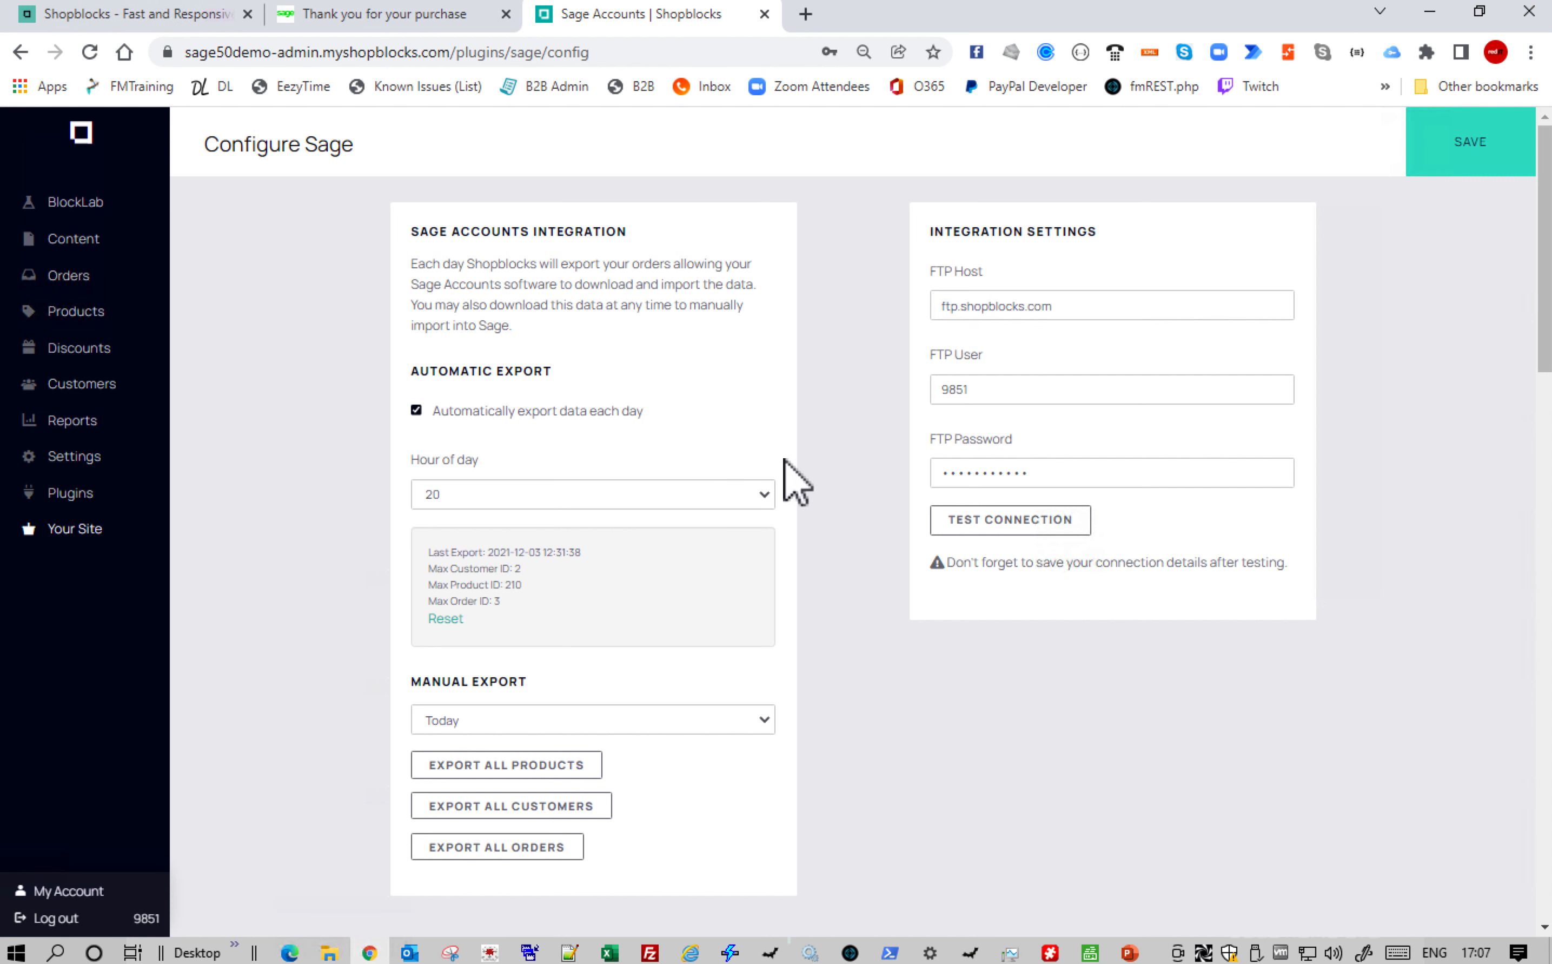
Manually export all of today's orders from the Sage plugin and show the downloaded sage_orders.xlsx in its folder
{"action": "scroll", "coordinate": [840, 590], "scroll_direction": "down", "scroll_amount": 10}
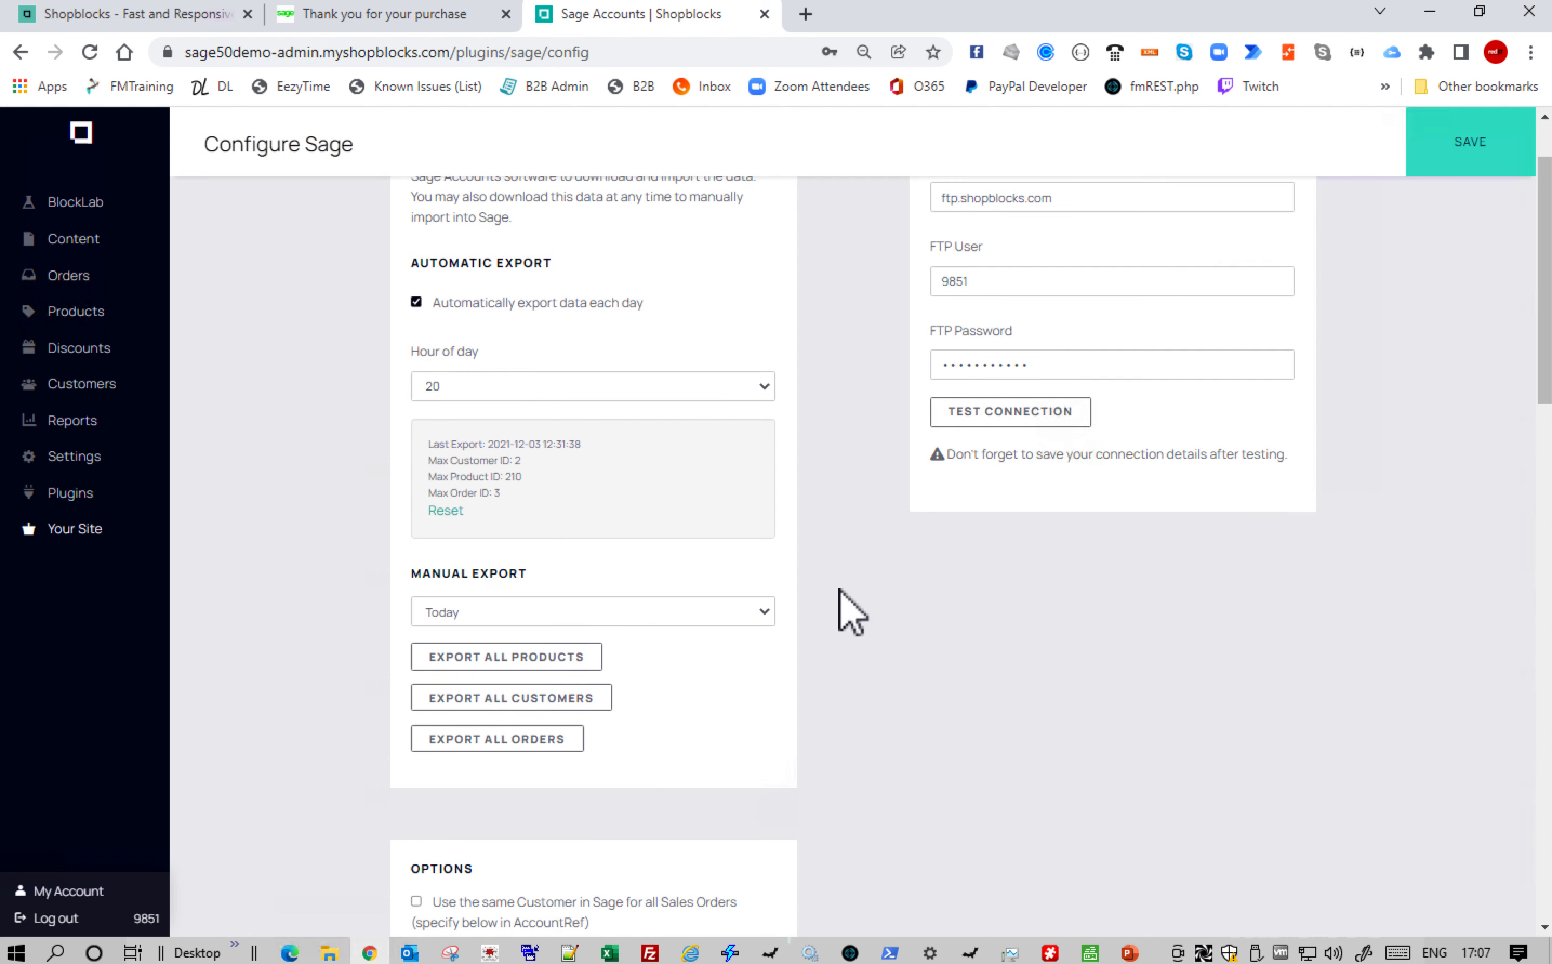
{"action": "scroll", "coordinate": [840, 590], "scroll_direction": "down", "scroll_amount": 2}
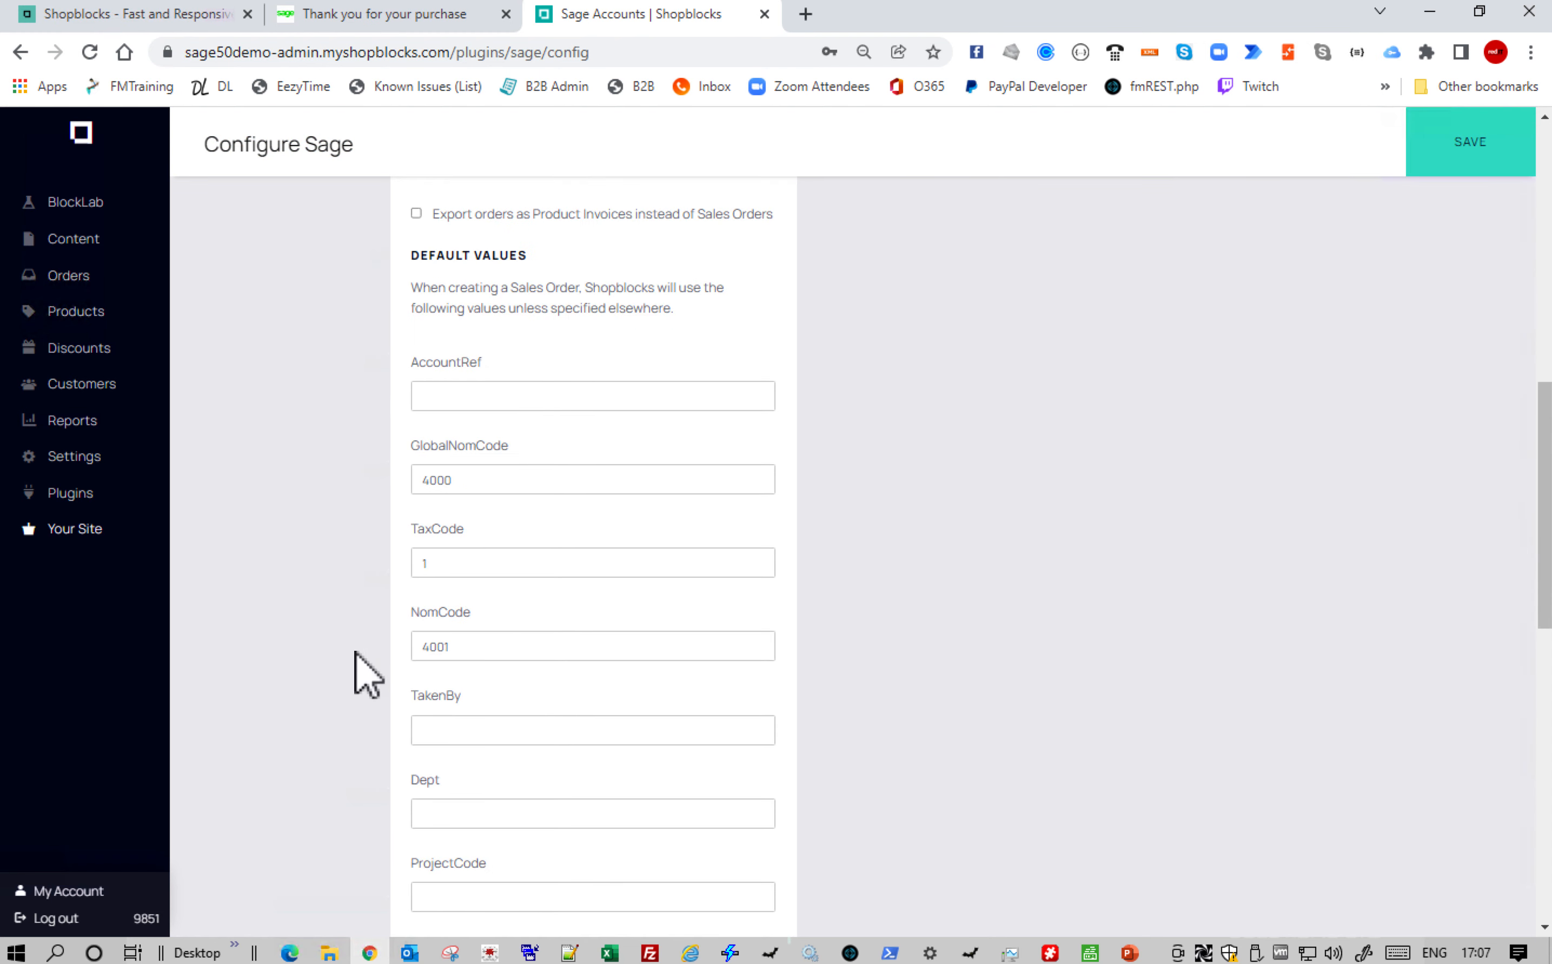
{"action": "scroll", "coordinate": [848, 746], "scroll_direction": "down", "scroll_amount": 15}
{"action": "scroll", "coordinate": [848, 746], "scroll_direction": "up", "scroll_amount": 15}
{"action": "scroll", "coordinate": [849, 747], "scroll_direction": "up", "scroll_amount": 13}
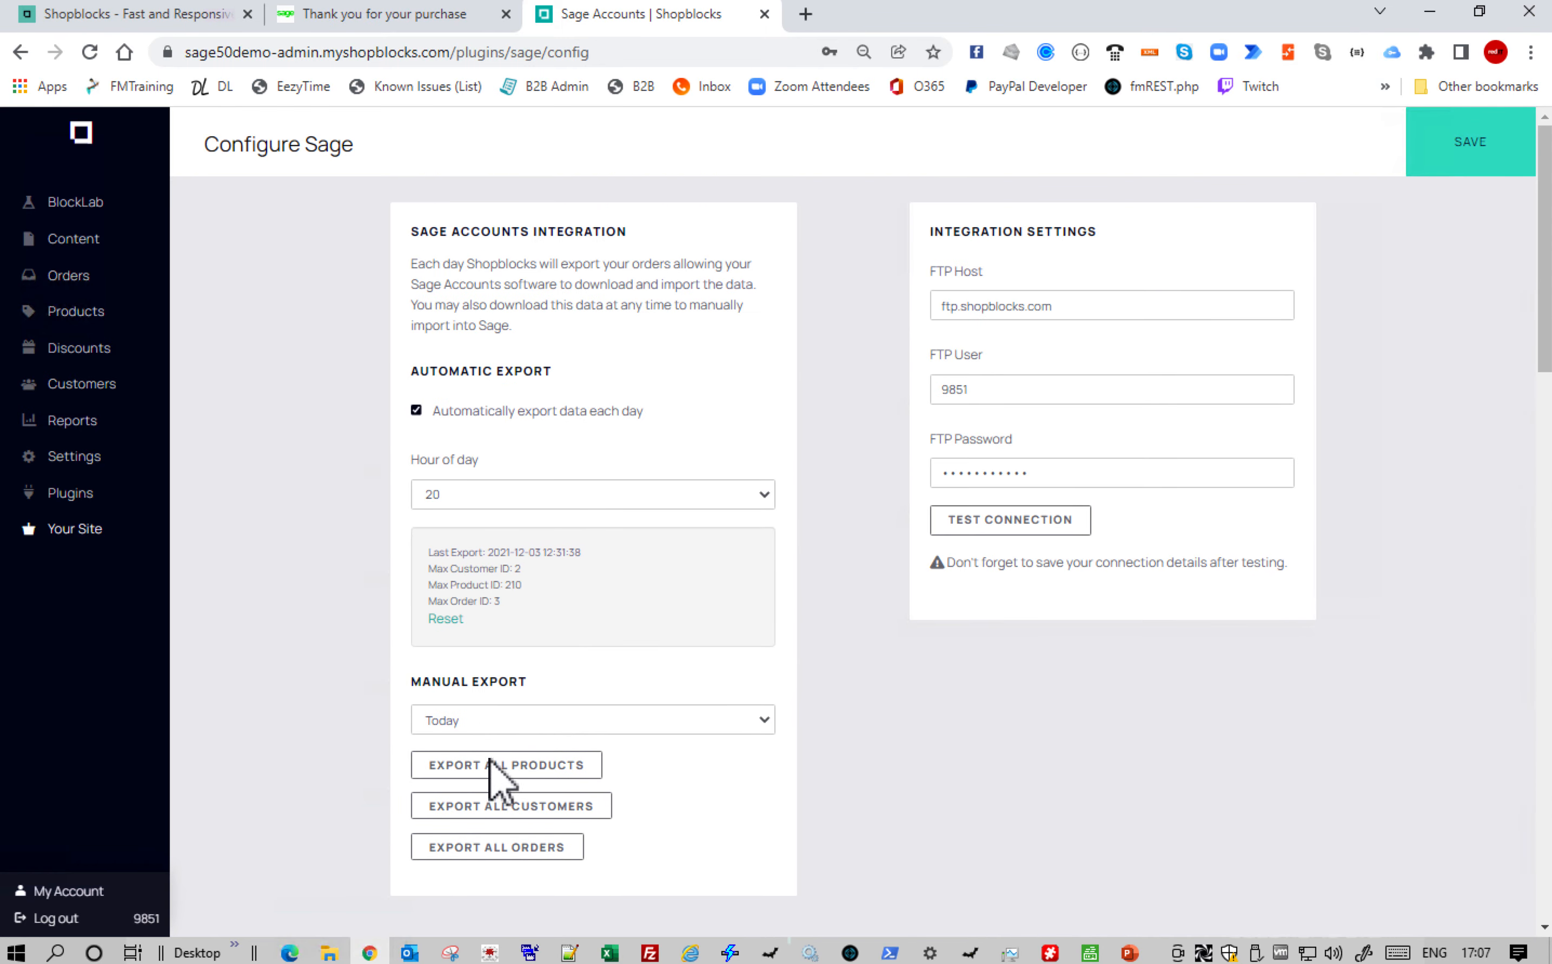
{"action": "left_click", "coordinate": [526, 846]}
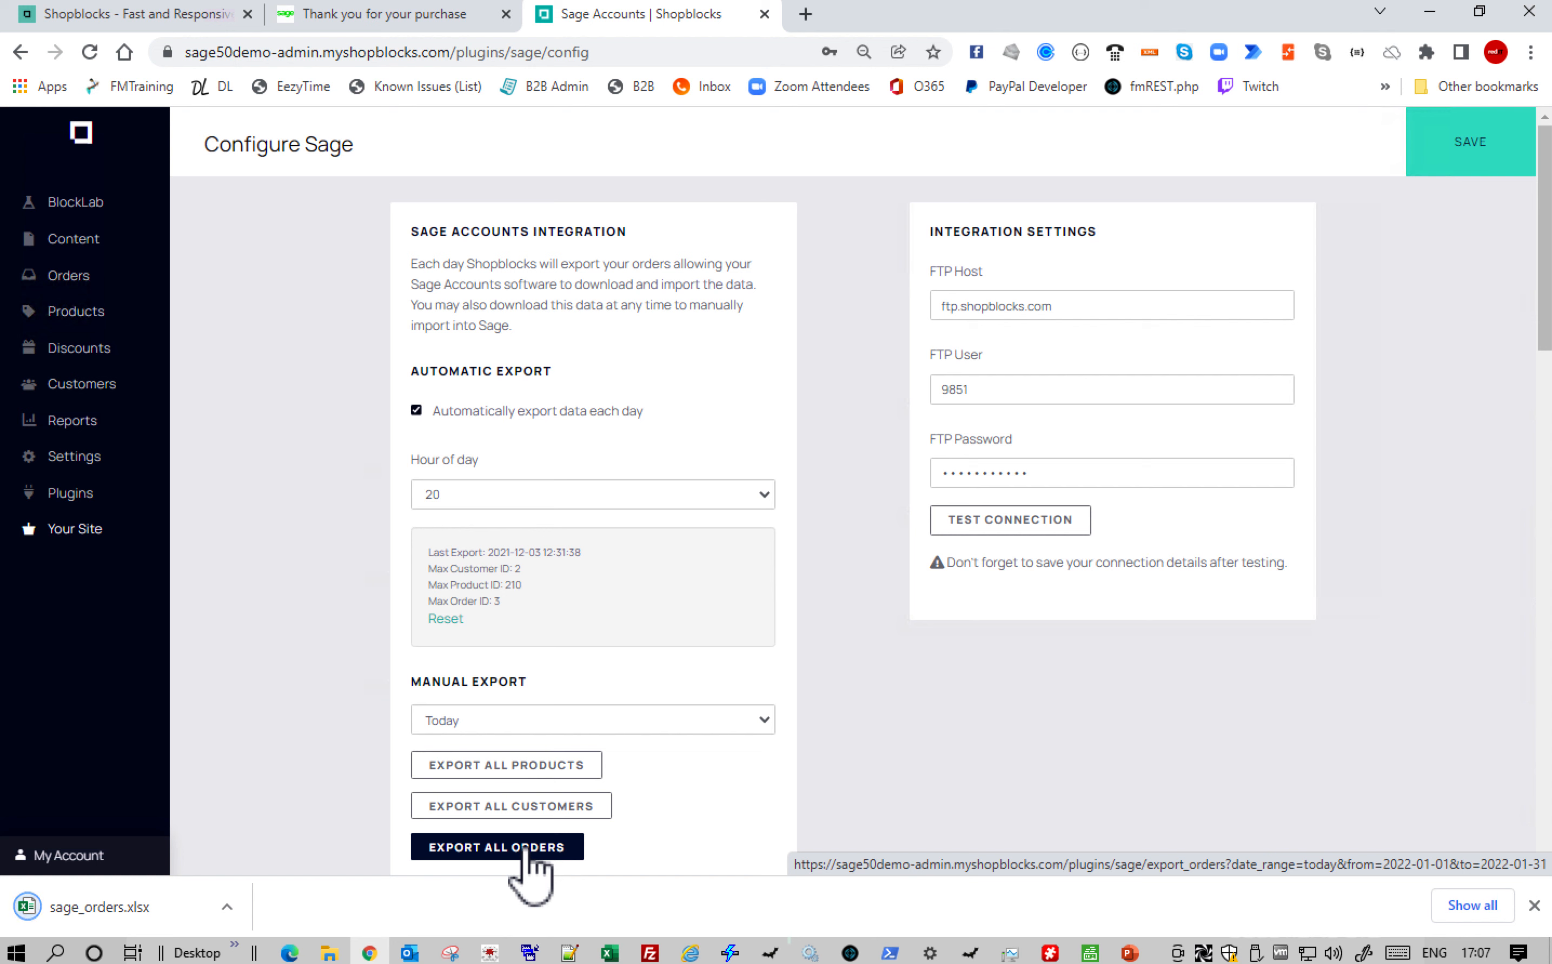
{"action": "left_click", "coordinate": [226, 906]}
{"action": "left_click", "coordinate": [293, 831]}
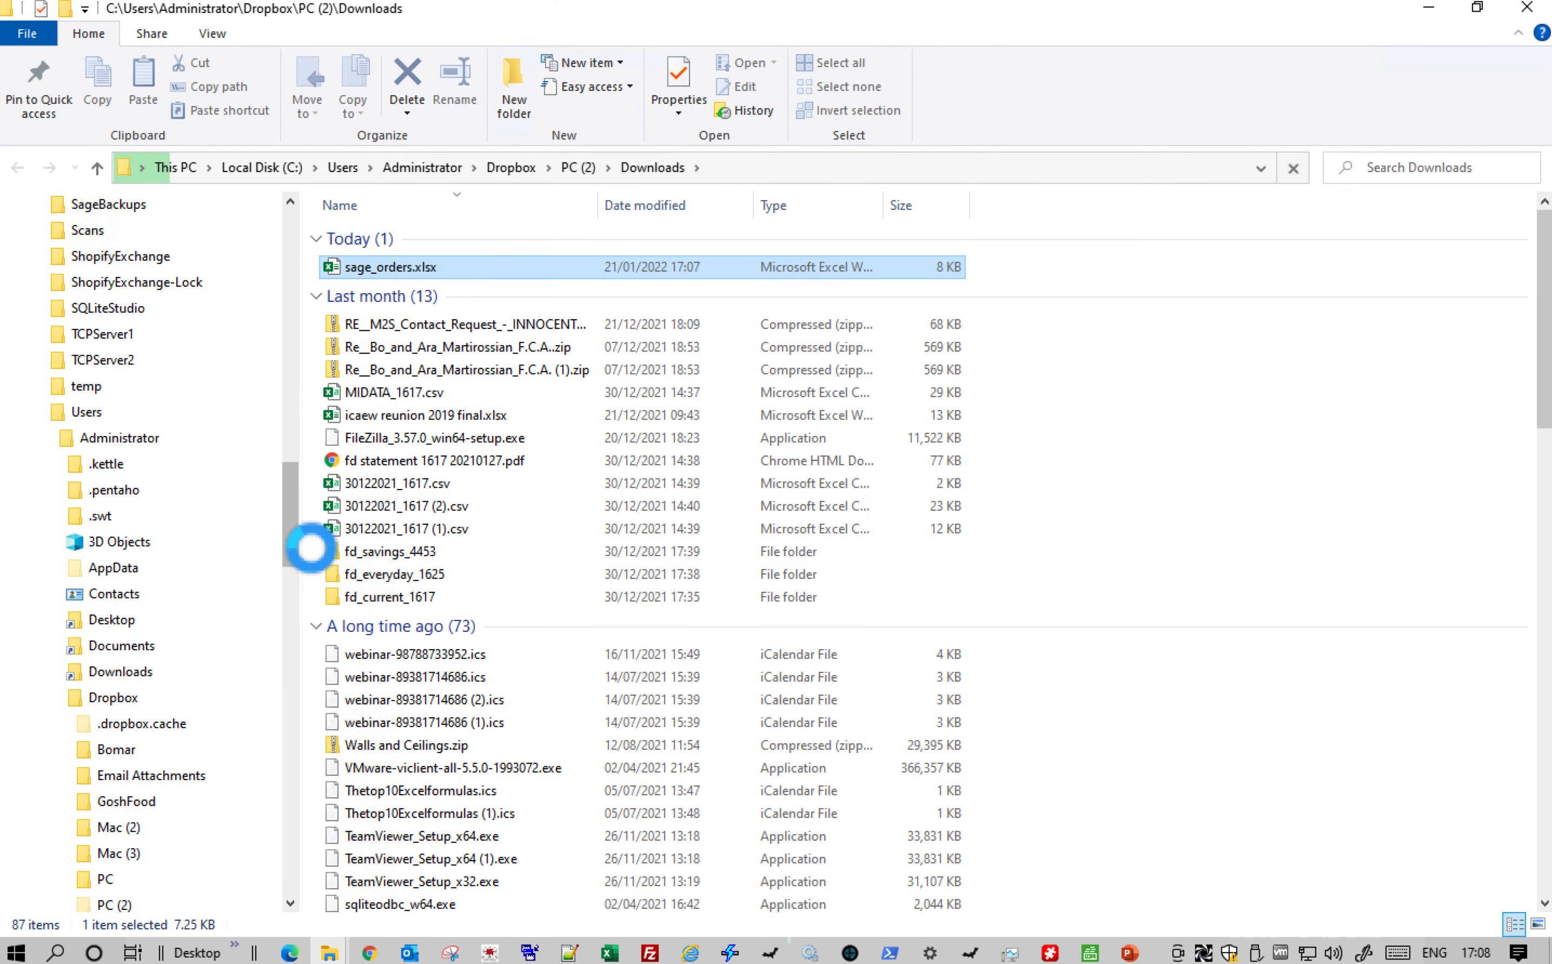
Move sage_orders.xlsx from Downloads into the csv_shopblocks folder and open that folder
{"action": "left_click_drag", "start_coordinate": [293, 528], "coordinate": [291, 215]}
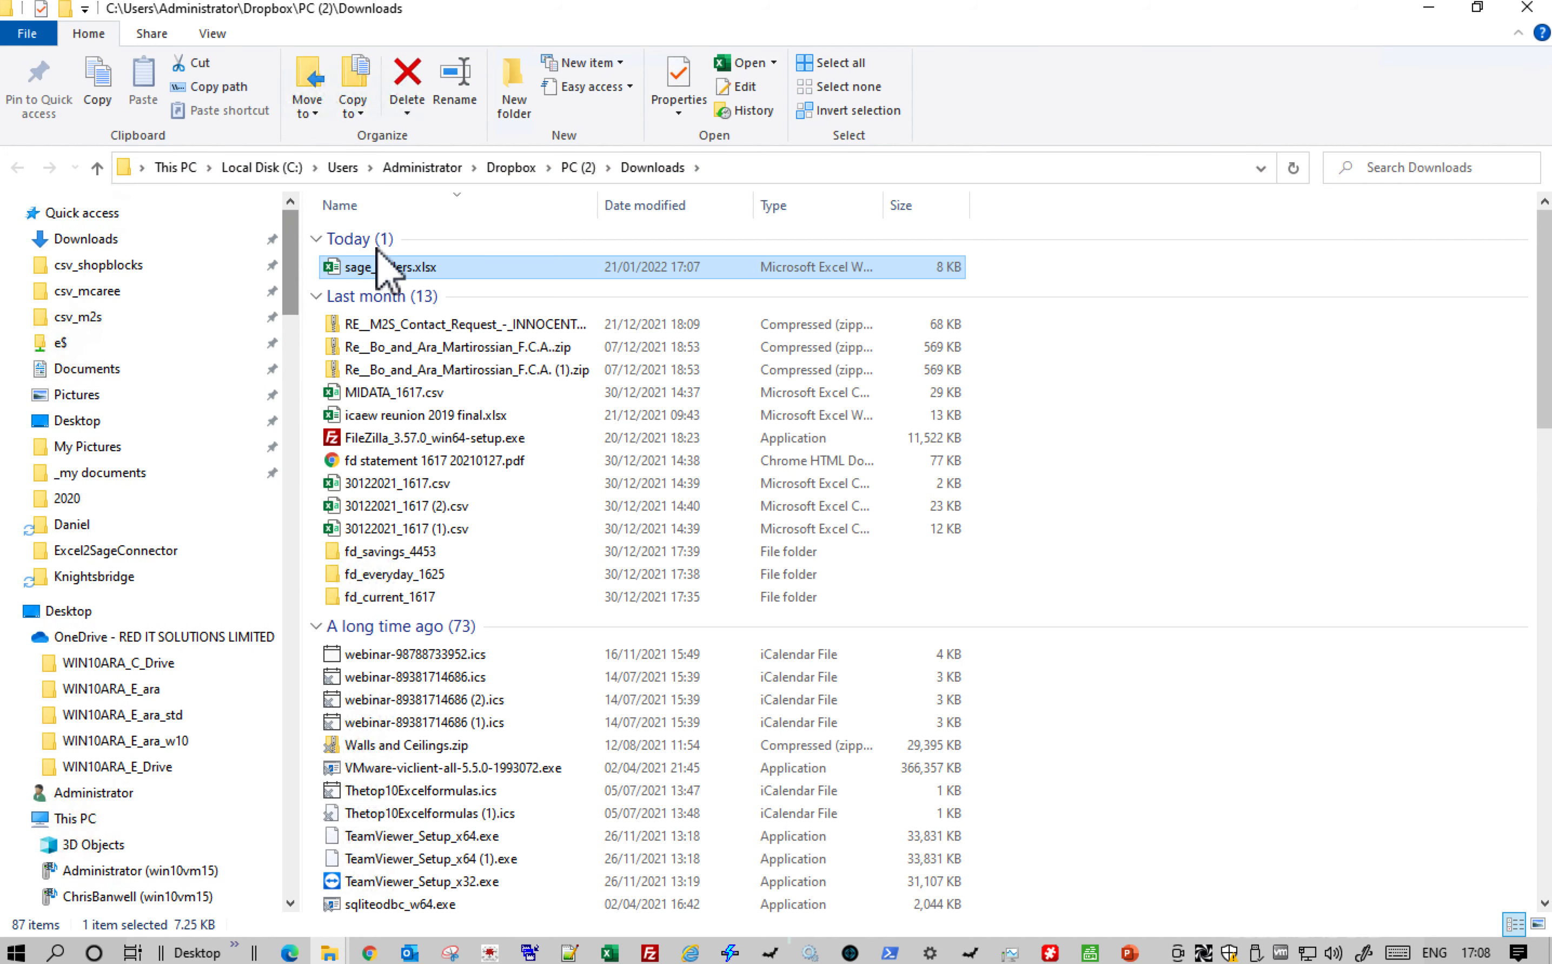
{"action": "left_click_drag", "start_coordinate": [382, 271], "coordinate": [155, 268]}
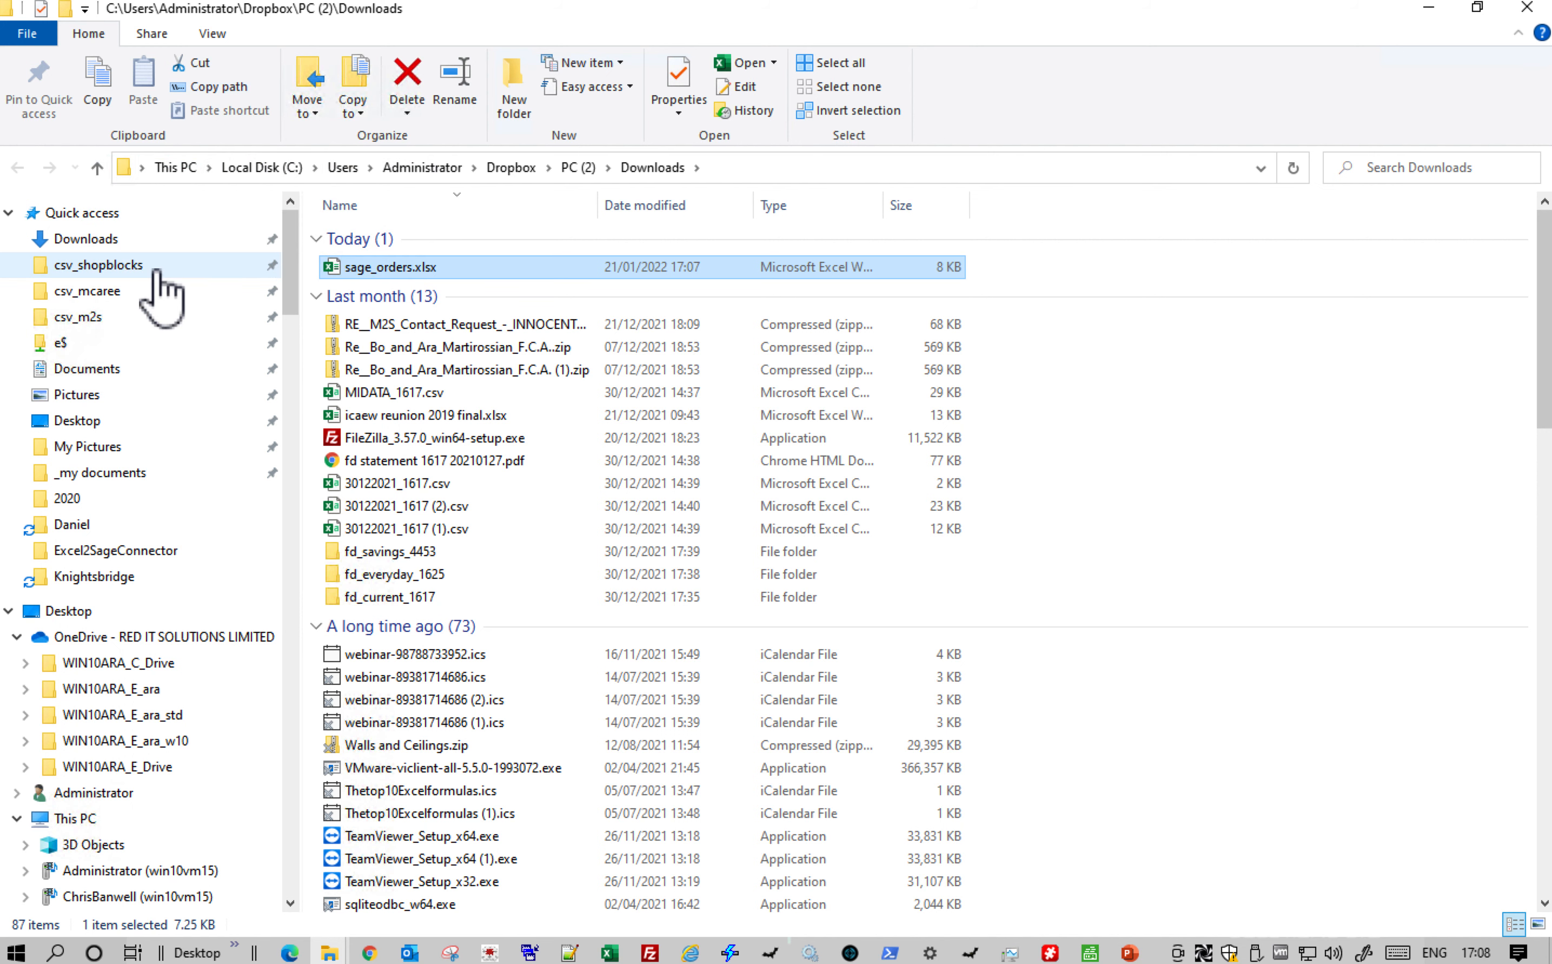
{"action": "left_click", "coordinate": [136, 271]}
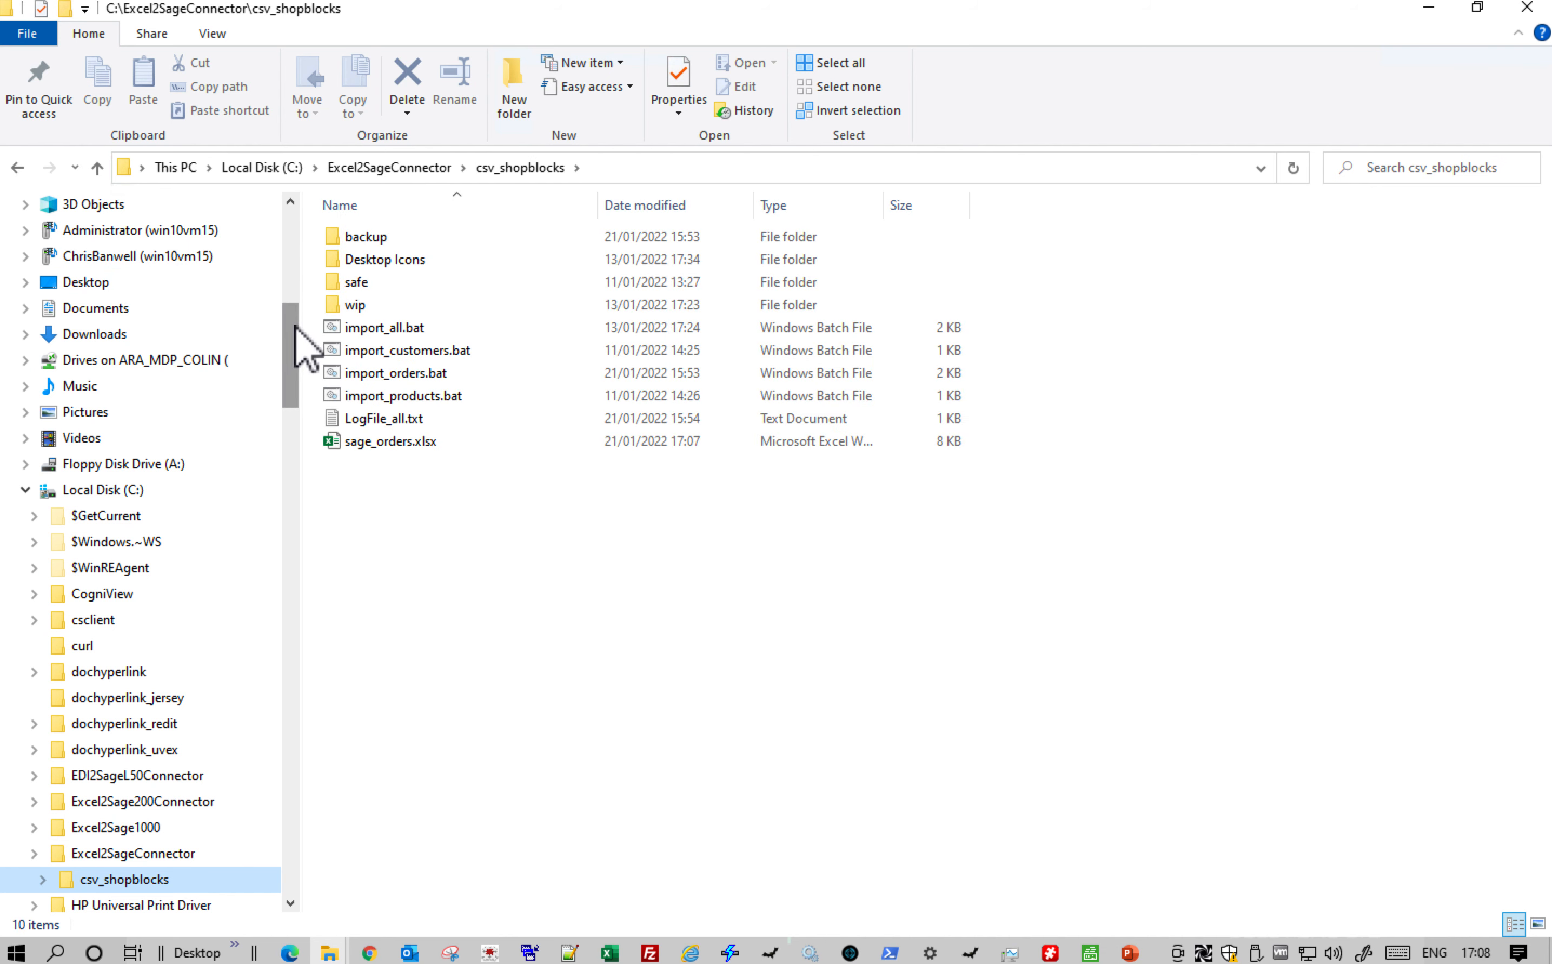
Run import_orders.bat to import the orders into Sage, and highlight the posted order number in the resulting log
{"action": "scroll", "coordinate": [295, 326], "scroll_direction": "down", "scroll_amount": 10}
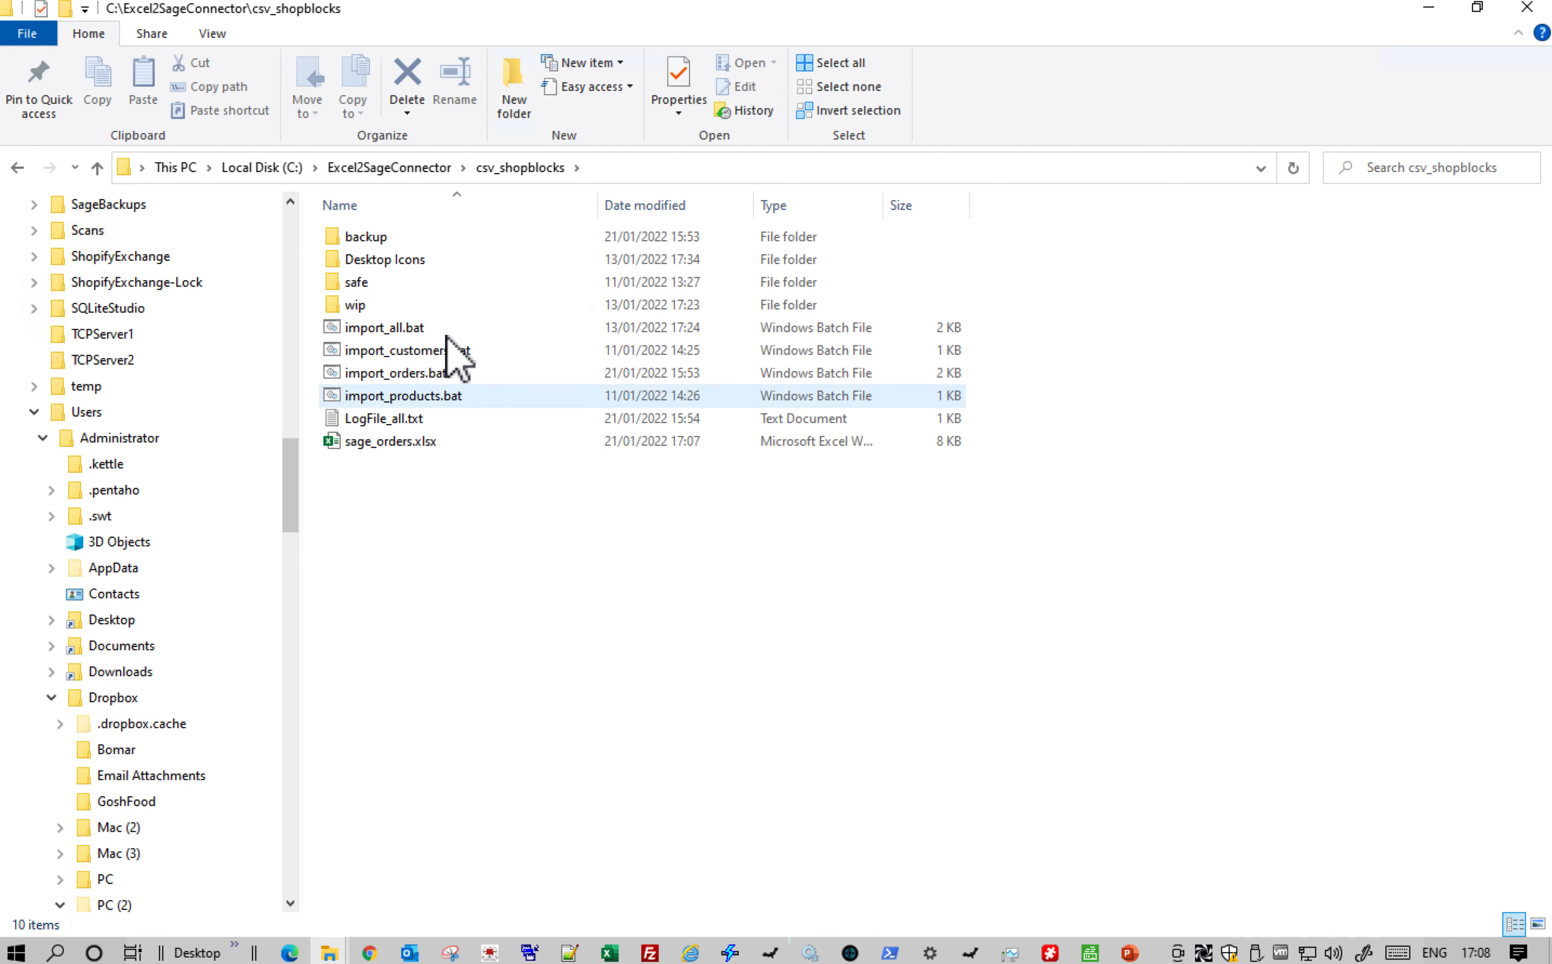
{"action": "left_click", "coordinate": [395, 374]}
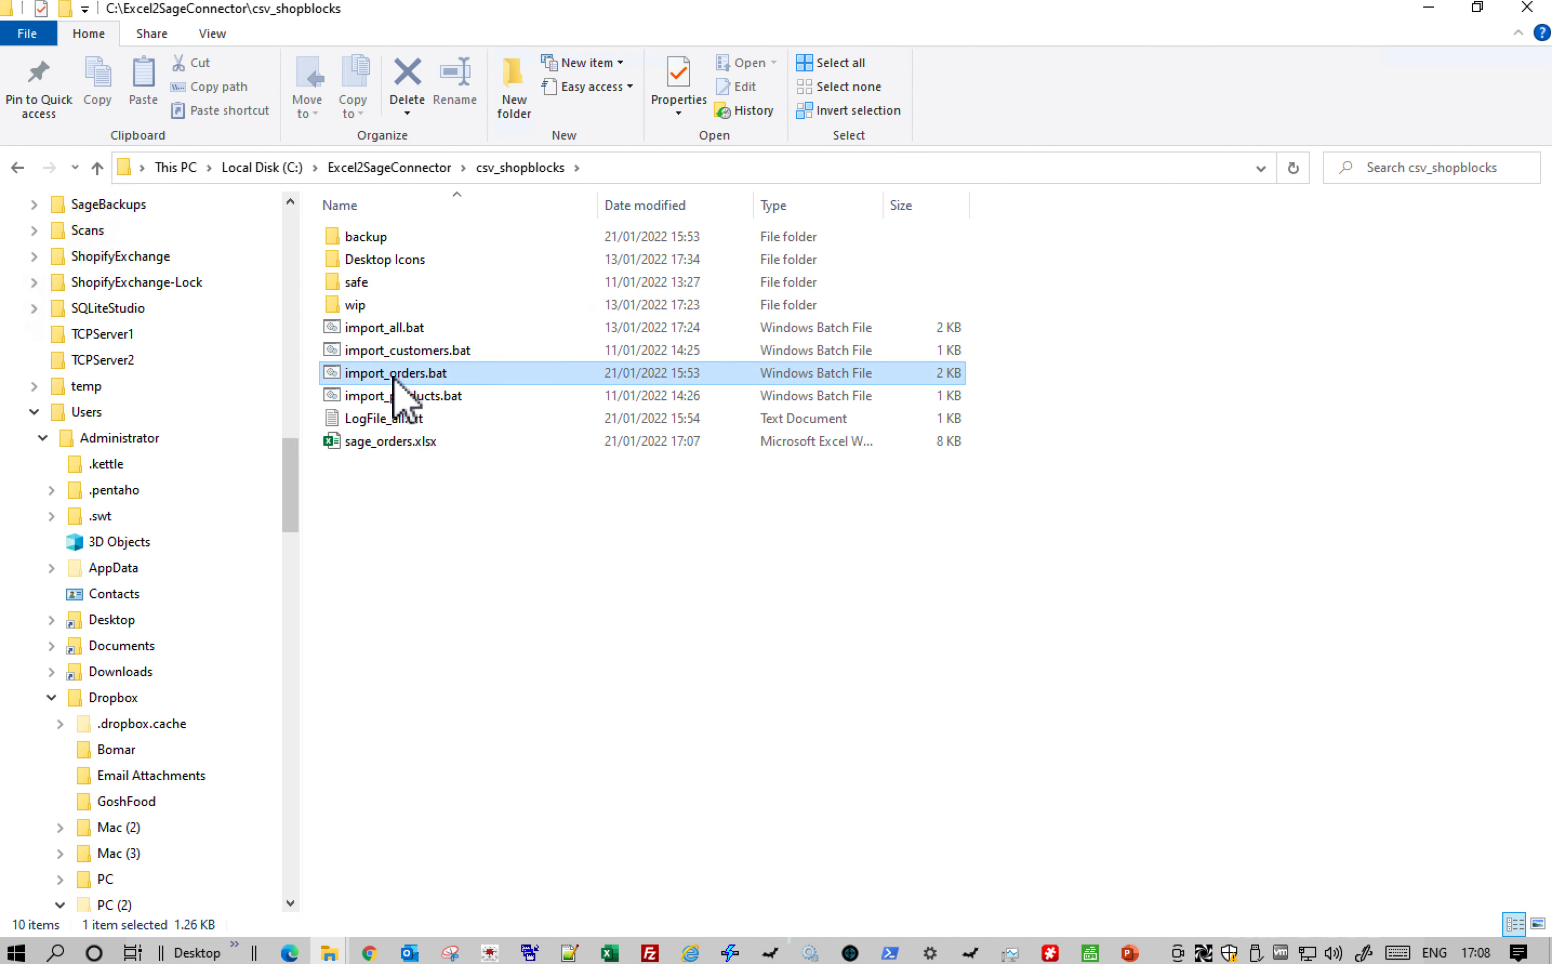
{"action": "double_click", "coordinate": [332, 378]}
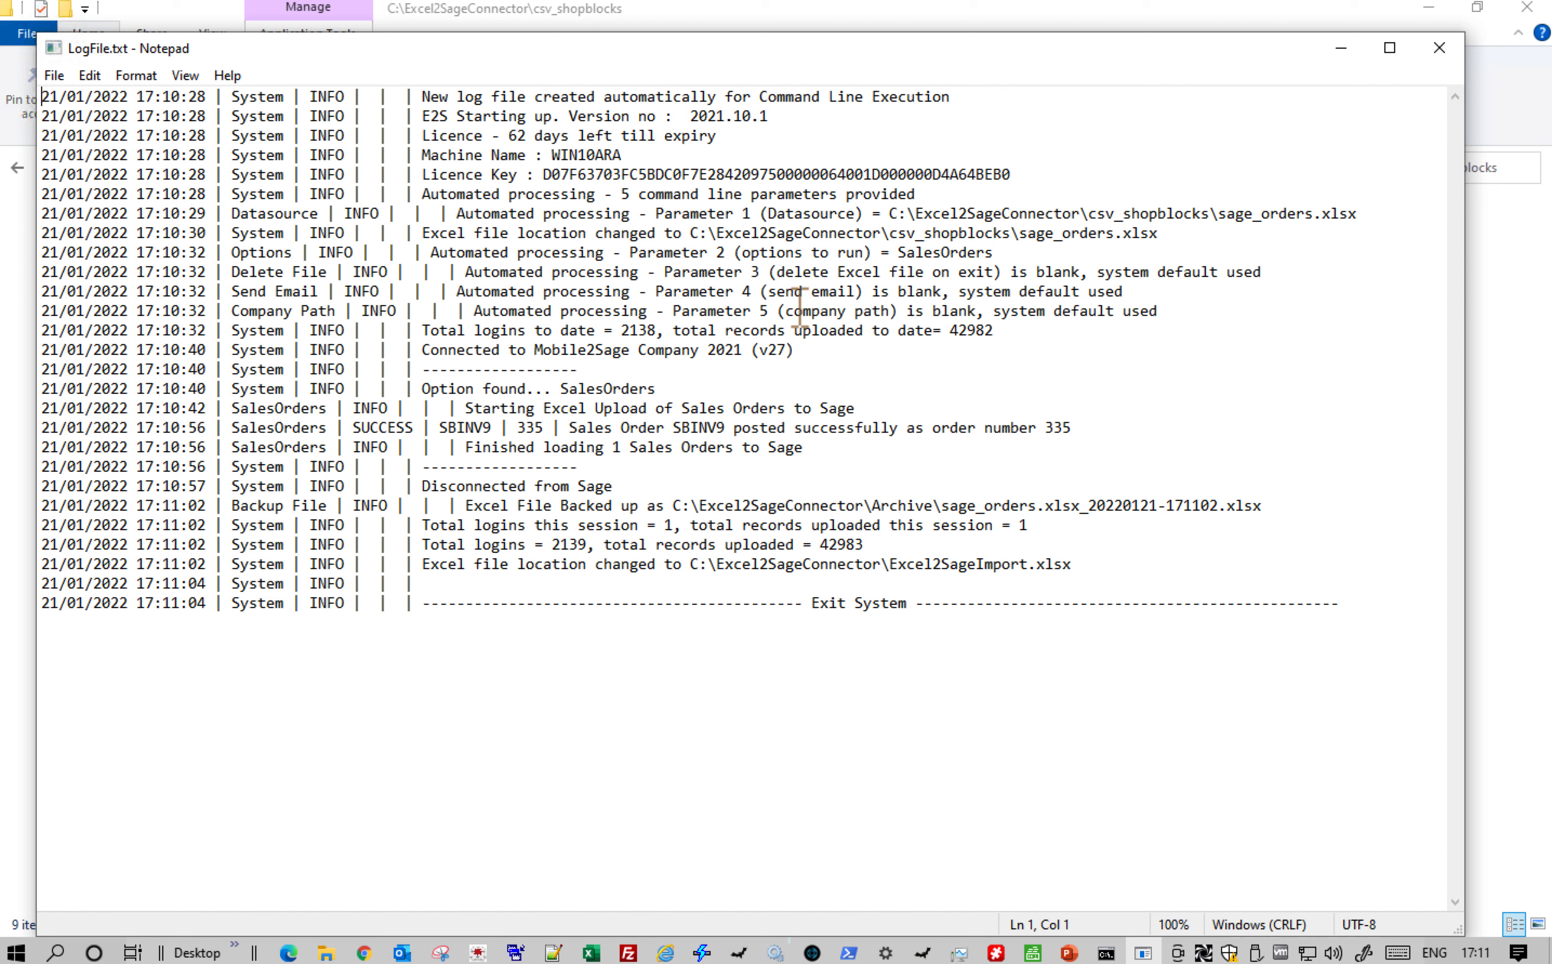
{"action": "left_click_drag", "start_coordinate": [1074, 442], "coordinate": [923, 448]}
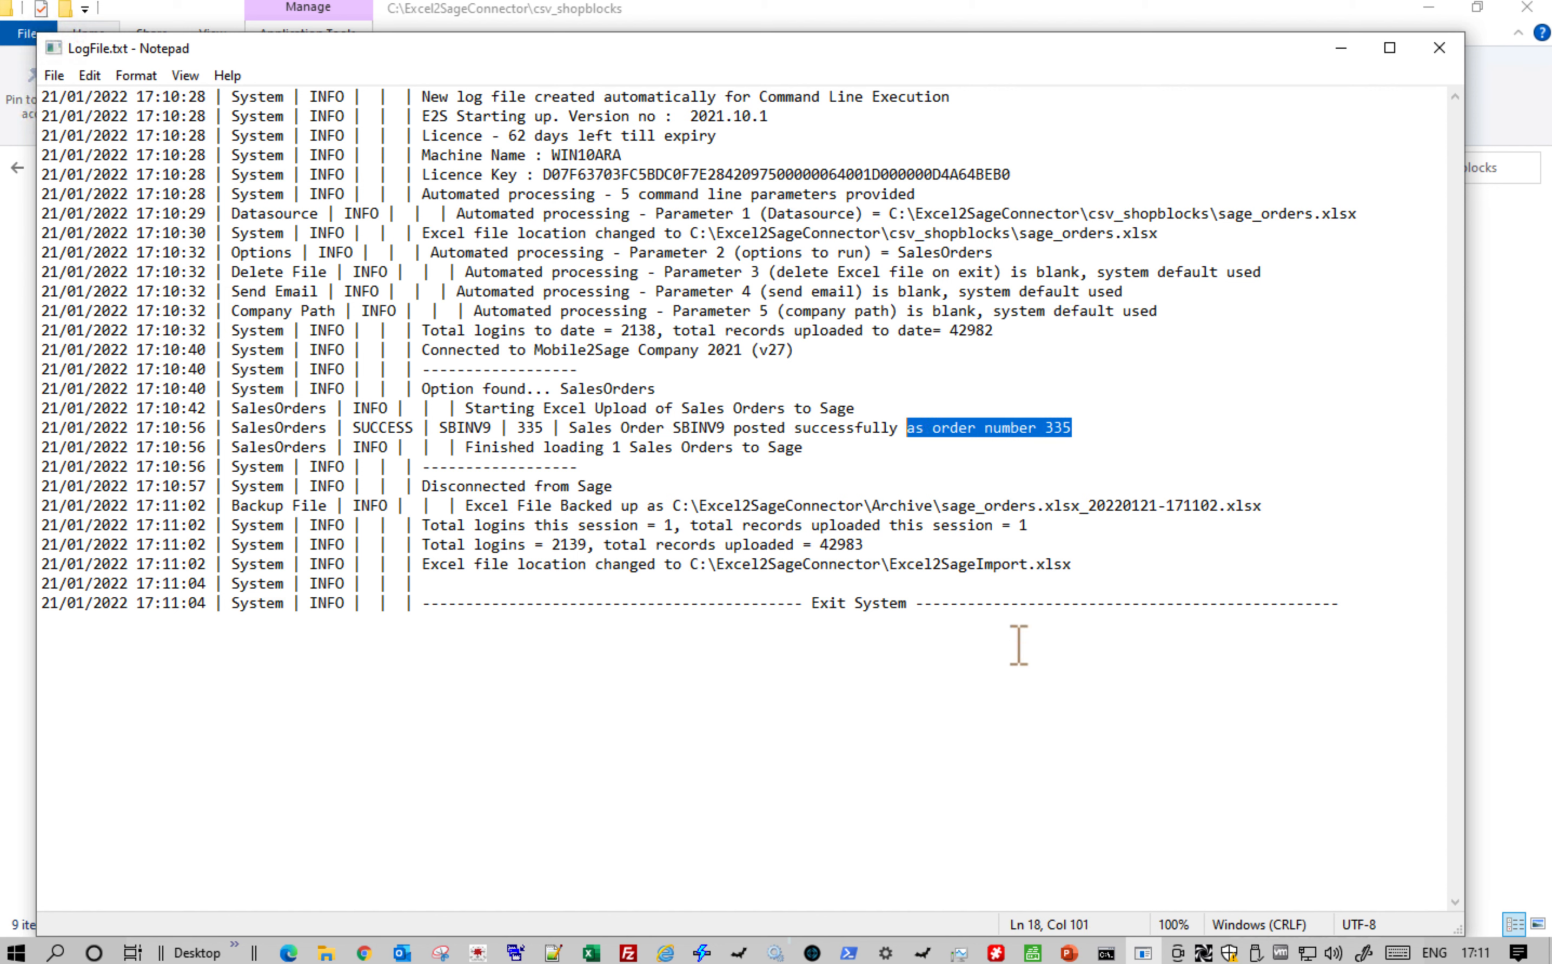
Switch to Sage 50 Accounts, sort the sales orders by number, examine the newly imported order's details and close it
{"action": "left_click", "coordinate": [1032, 950]}
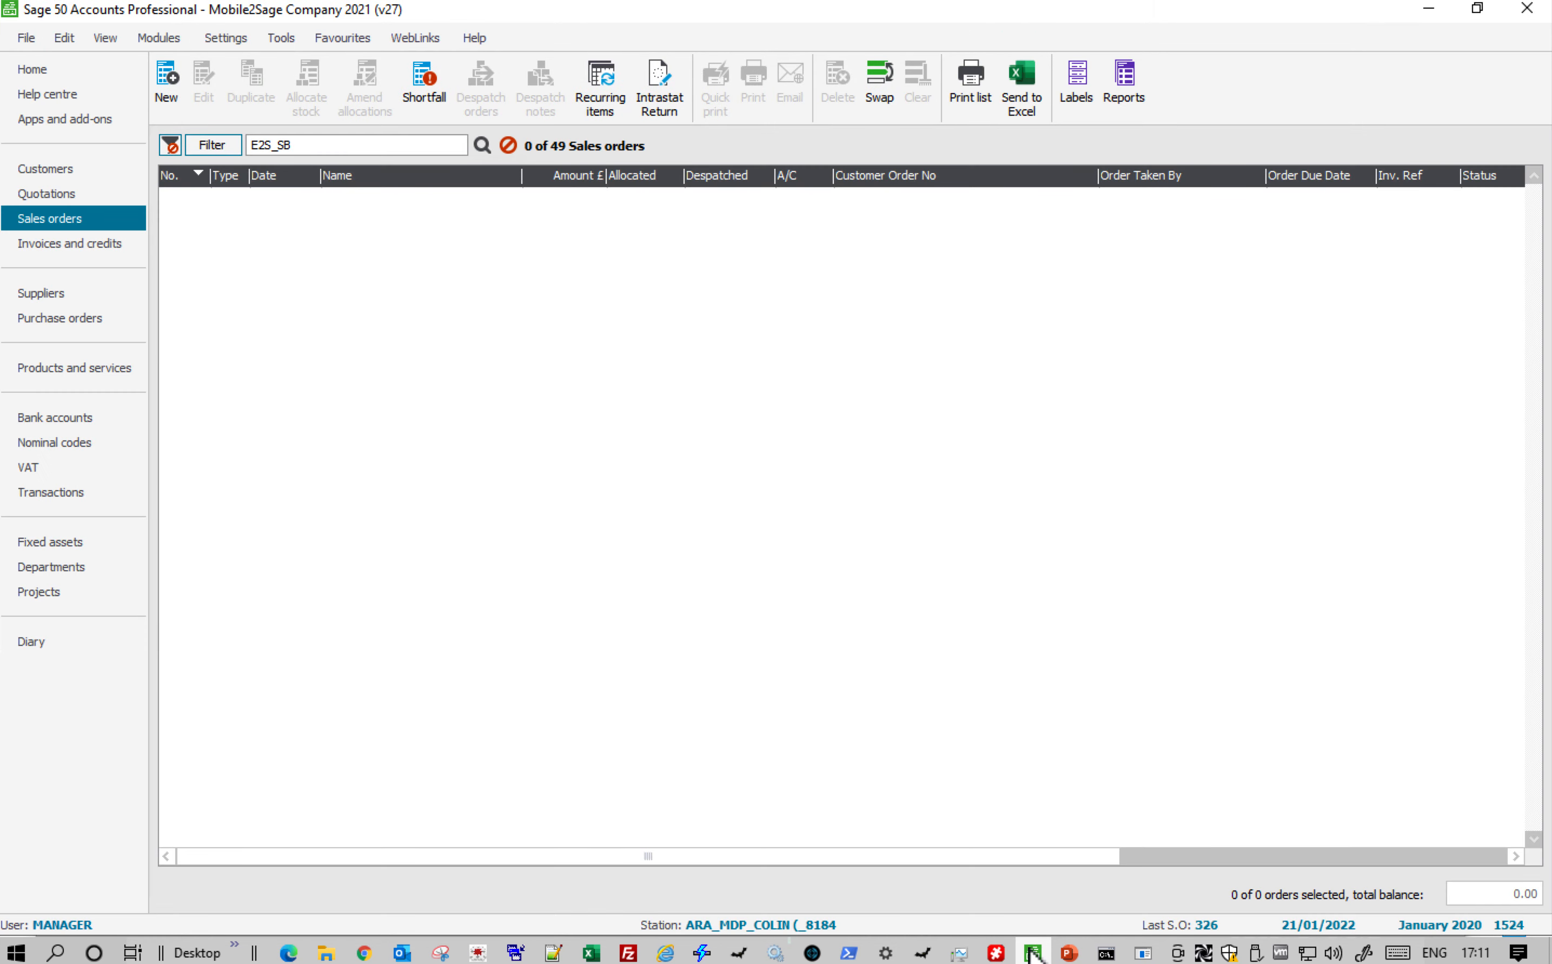
{"action": "left_click", "coordinate": [184, 182]}
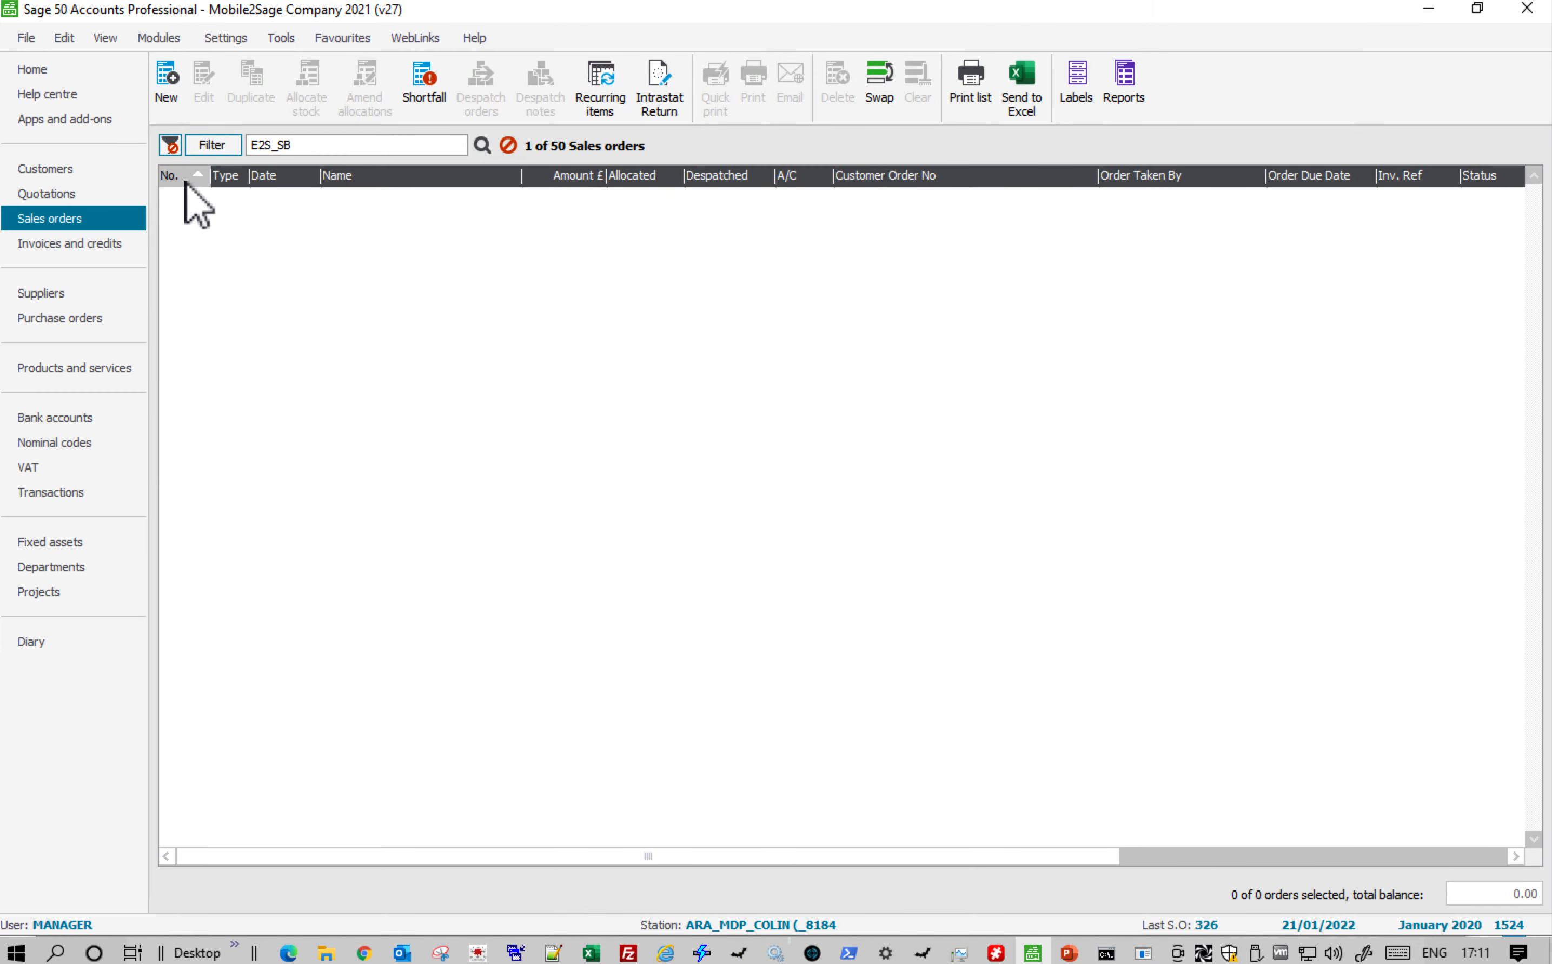
{"action": "left_click", "coordinate": [191, 201]}
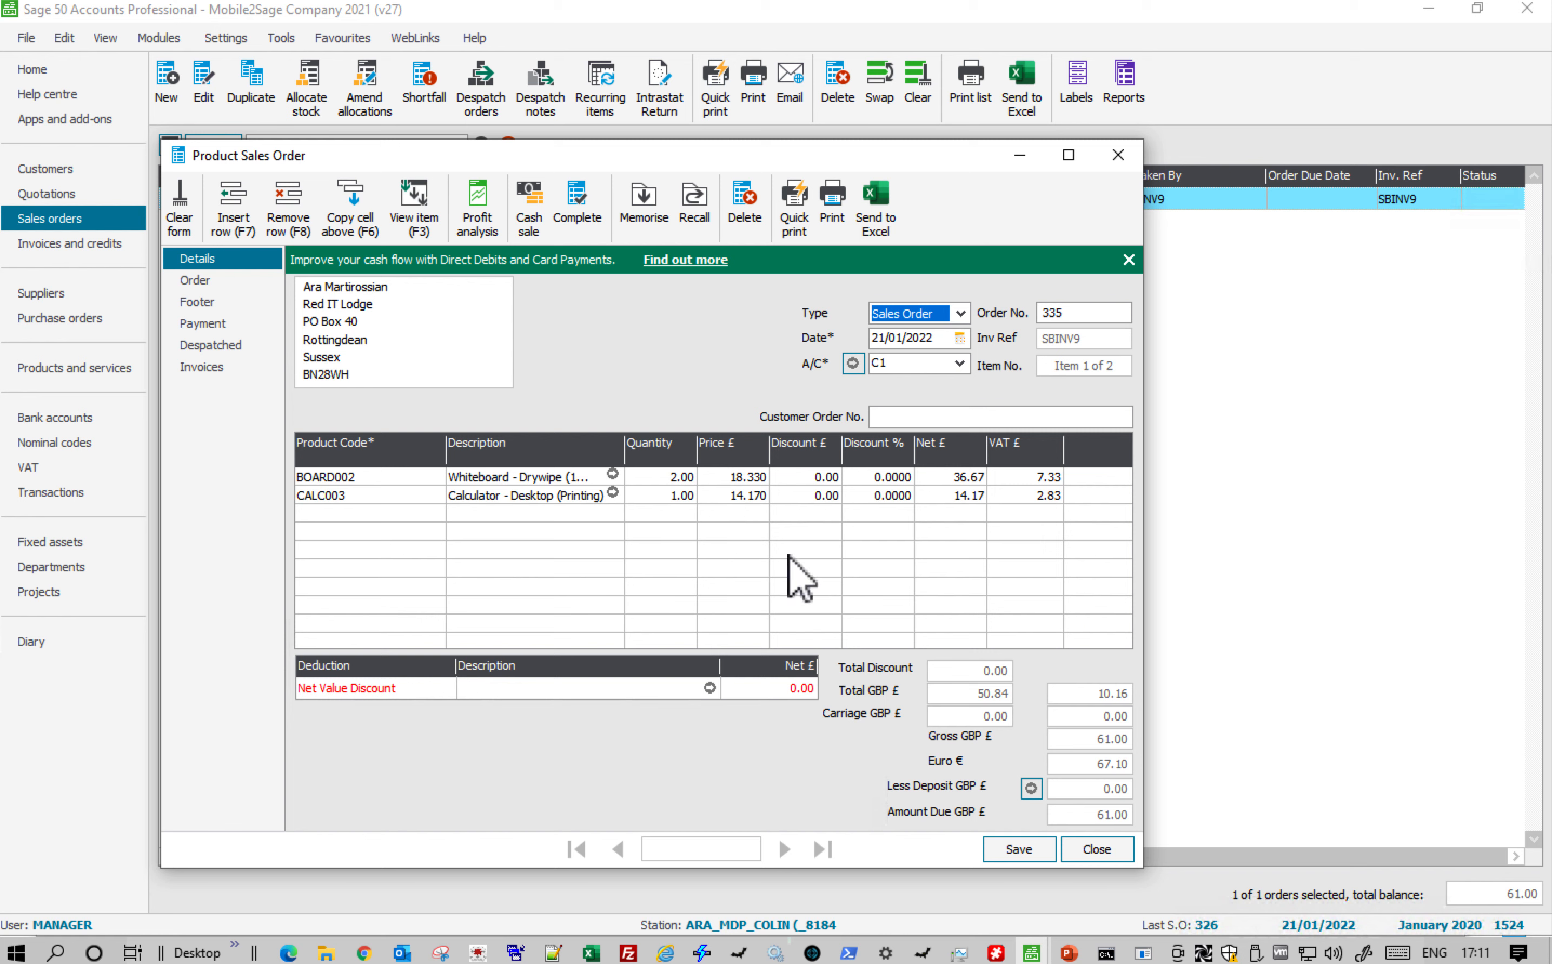
{"action": "left_click", "coordinate": [1094, 849]}
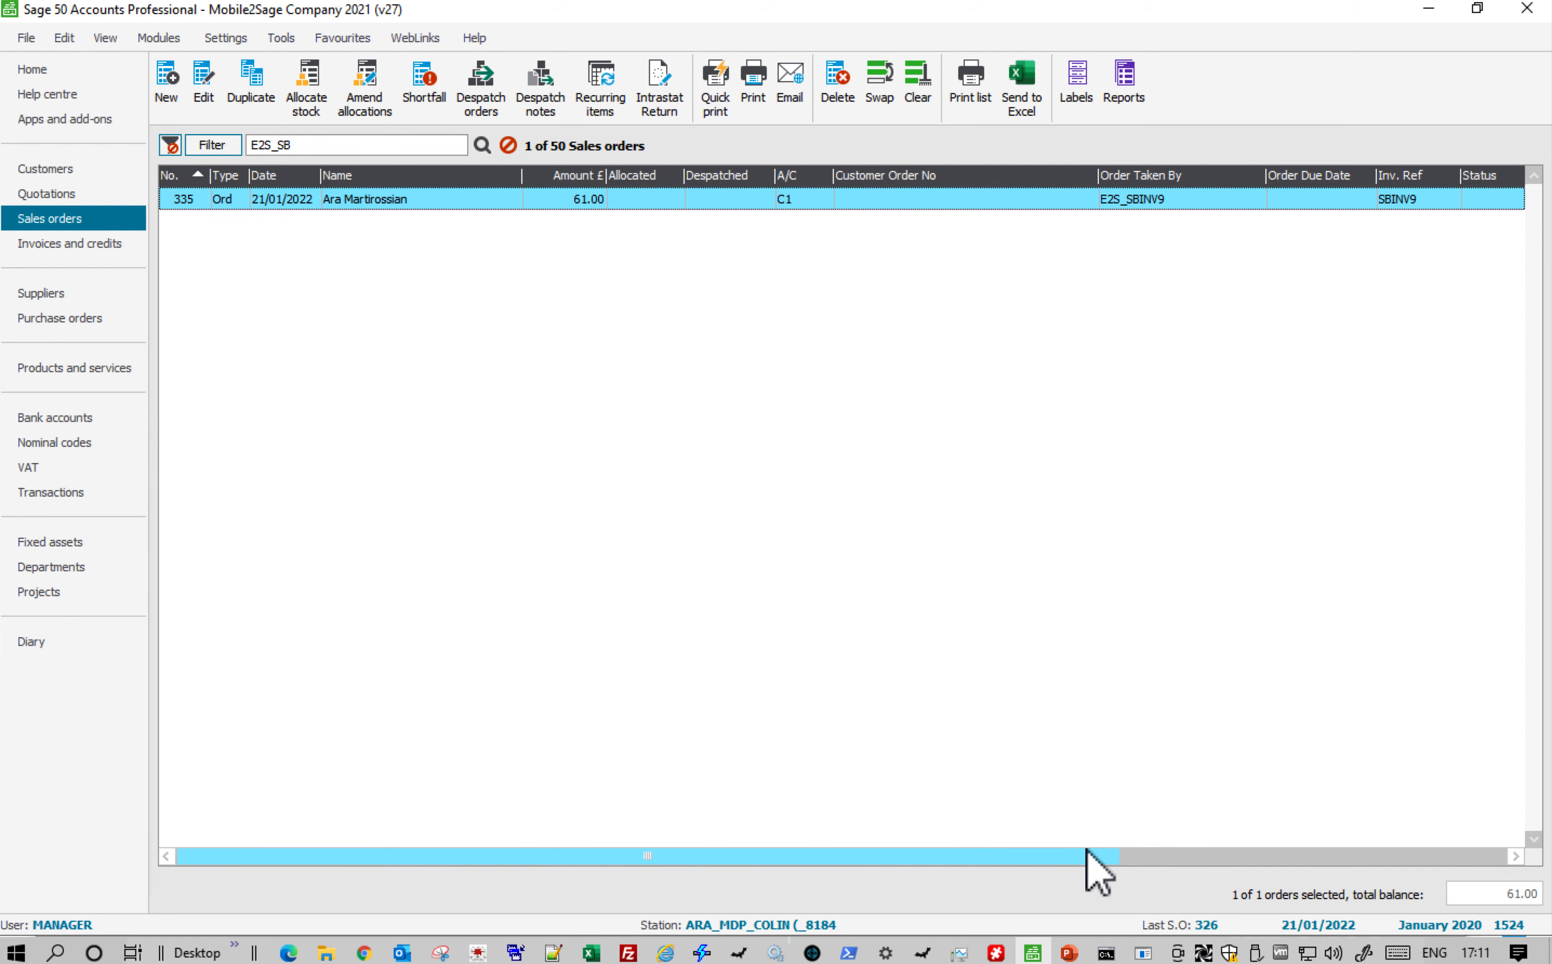
{"action": "key", "text": "alt+Tab"}
{"action": "key", "text": "alt+Tab"}
{"action": "key", "text": "alt+Tab"}
{"action": "key", "text": "alt+Tab"}
{"action": "key", "text": "alt+Tab"}
{"action": "key", "text": "alt+Tab"}
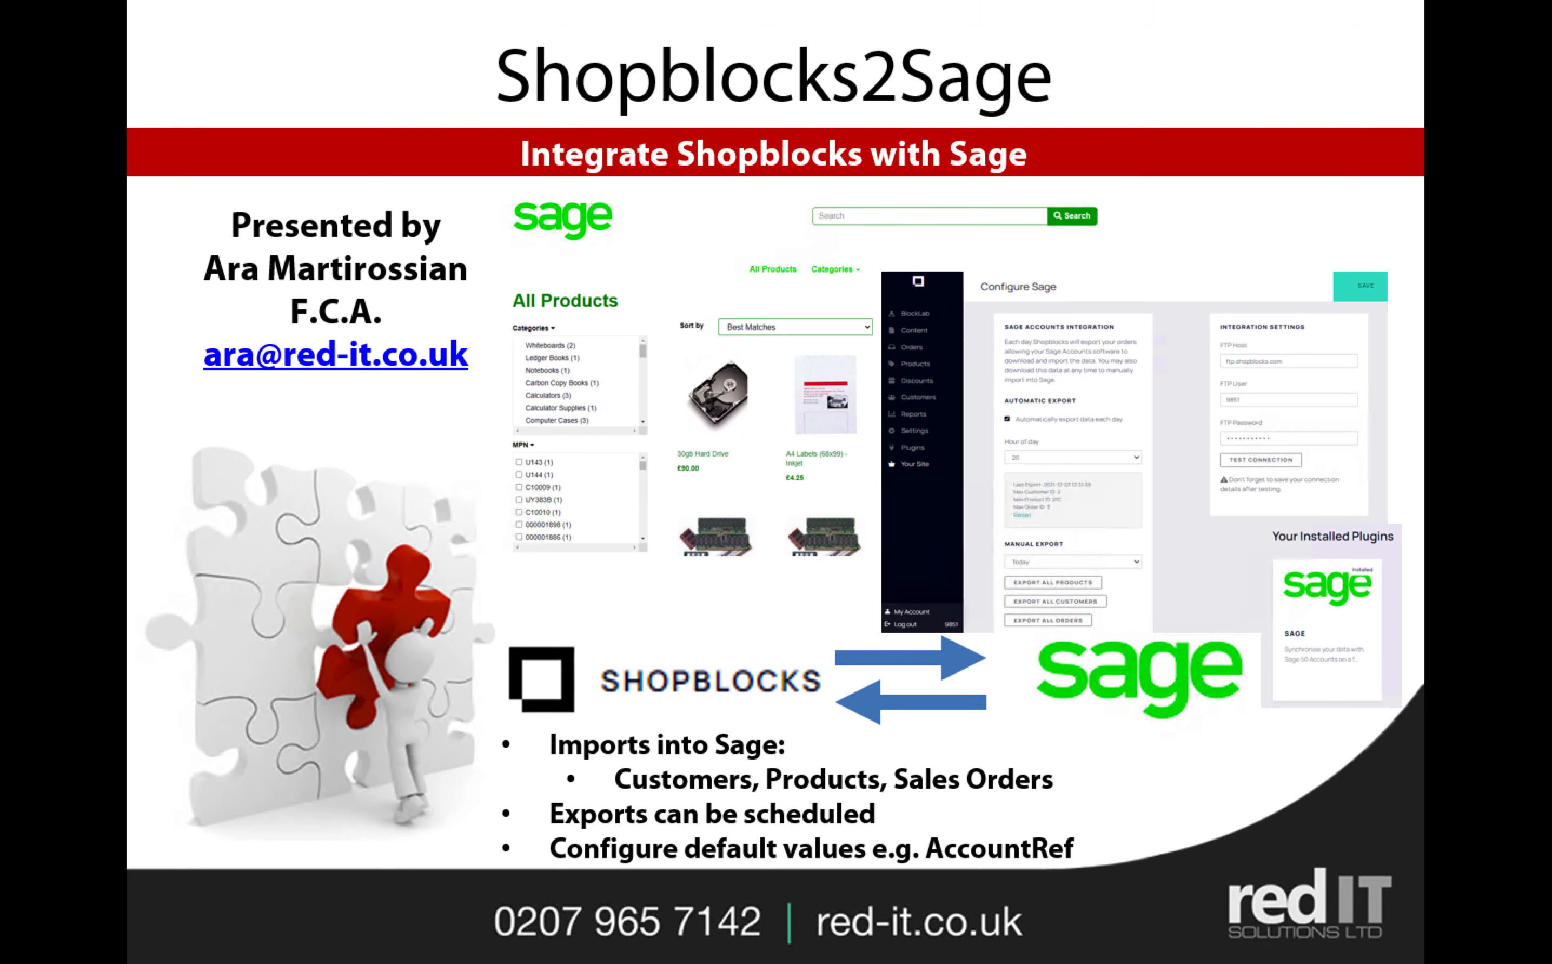
{"action": "key", "text": "Right"}
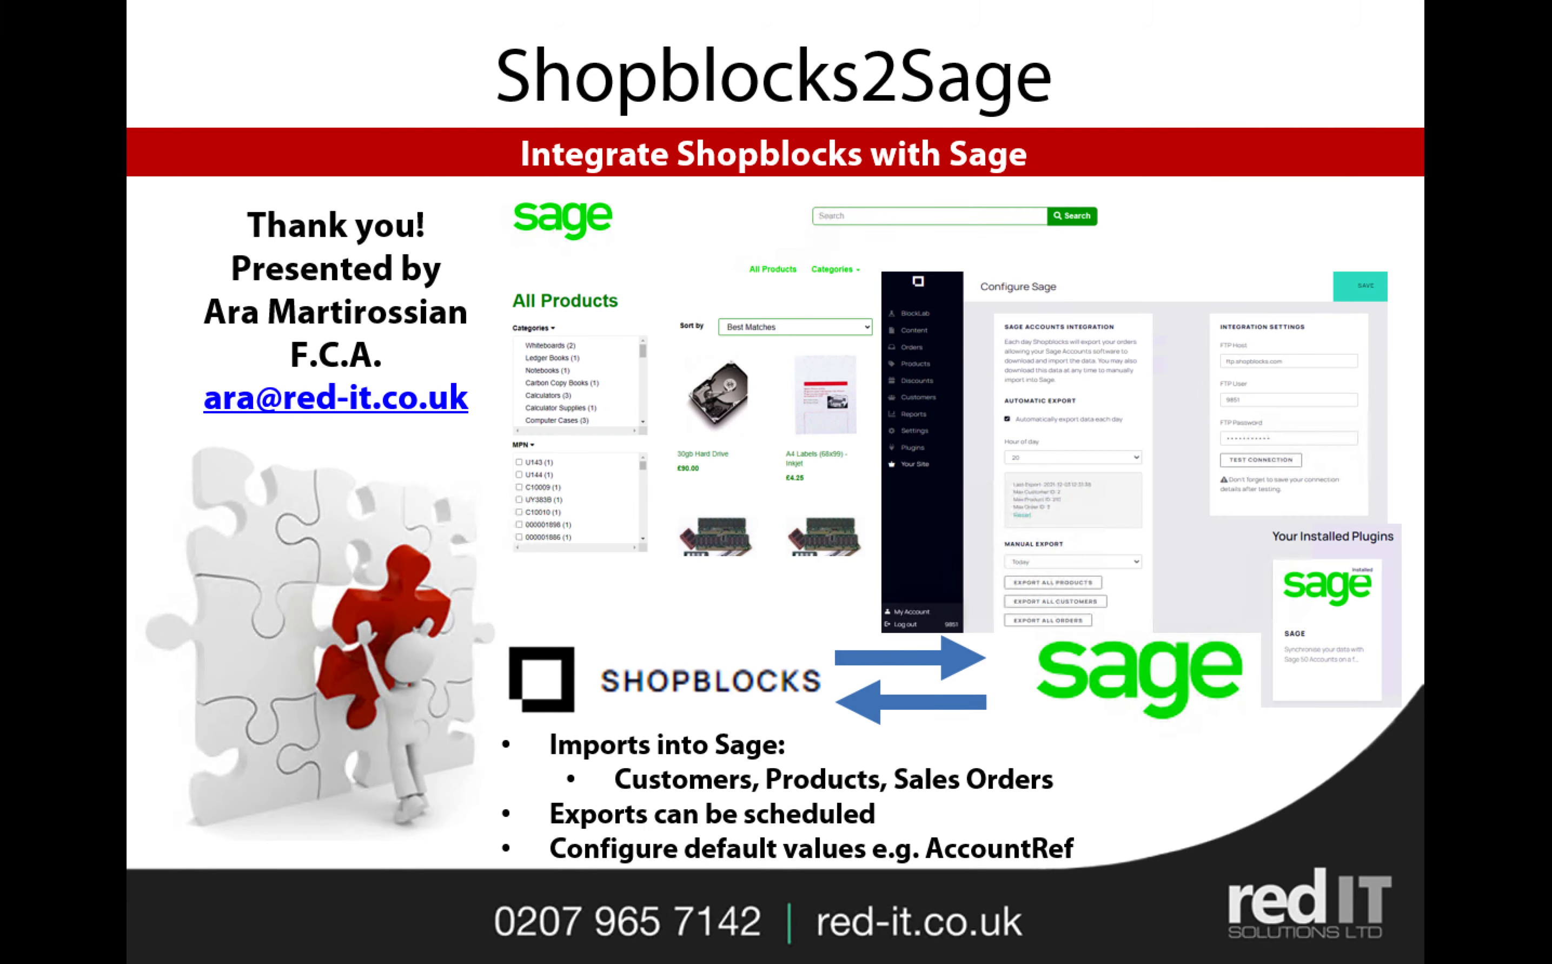